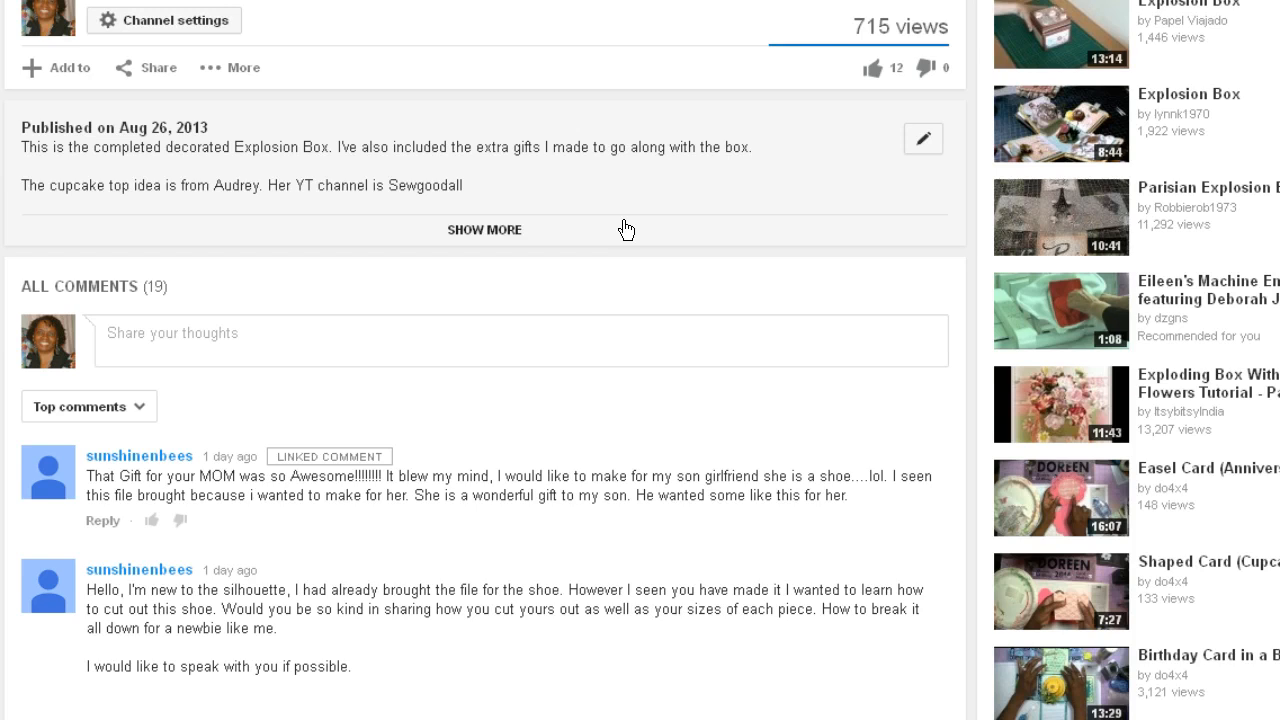
Read the comment asking how to cut the shoe and view the 3d platform stiletto box page in the Silhouette store.
{"action": "left_click", "coordinate": [626, 230]}
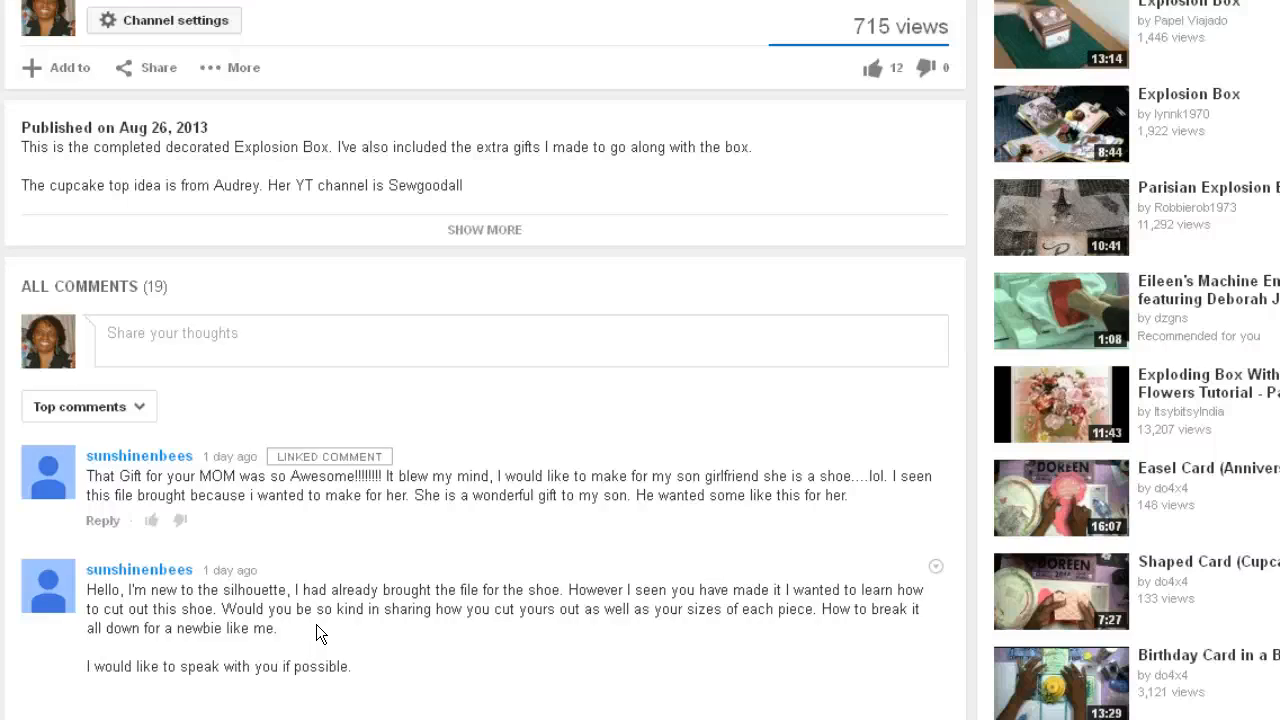
{"action": "left_click", "coordinate": [497, 270]}
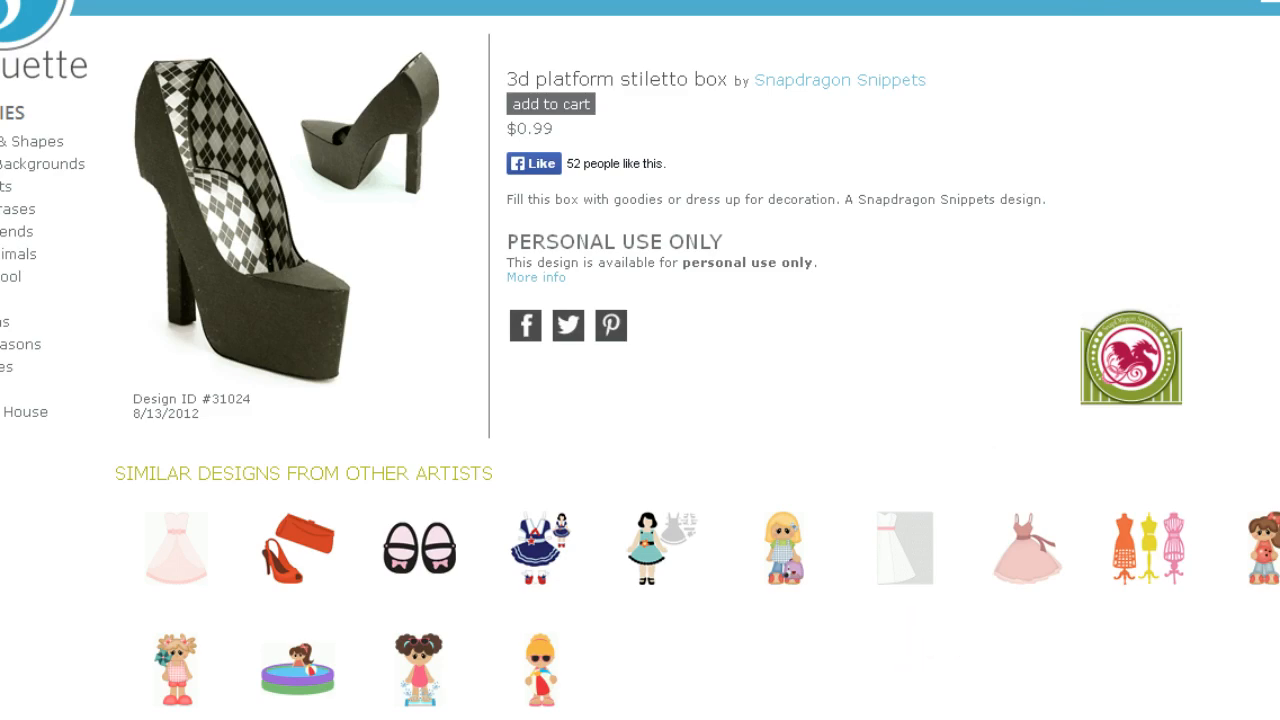
{"action": "left_click", "coordinate": [1270, 2]}
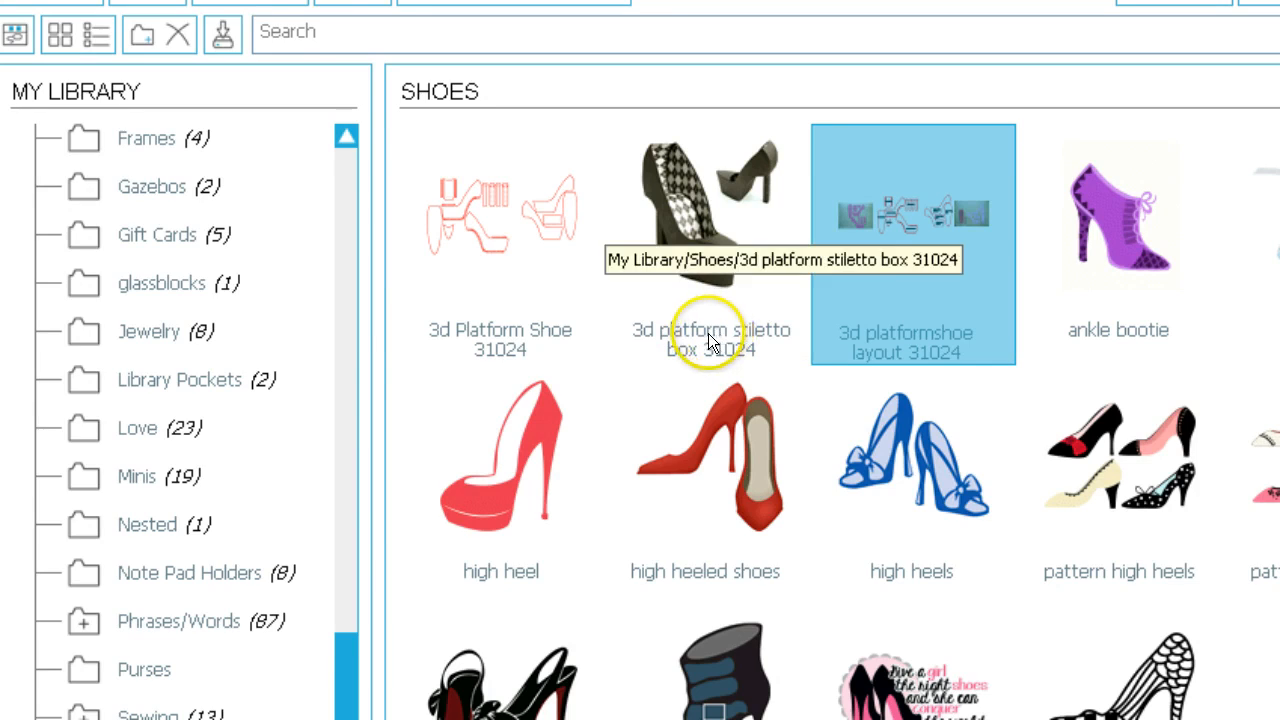
Open the 3d platform stiletto box 31024 design from the Shoes library folder and shift the whole design left on the mat.
{"action": "double_click", "coordinate": [702, 328]}
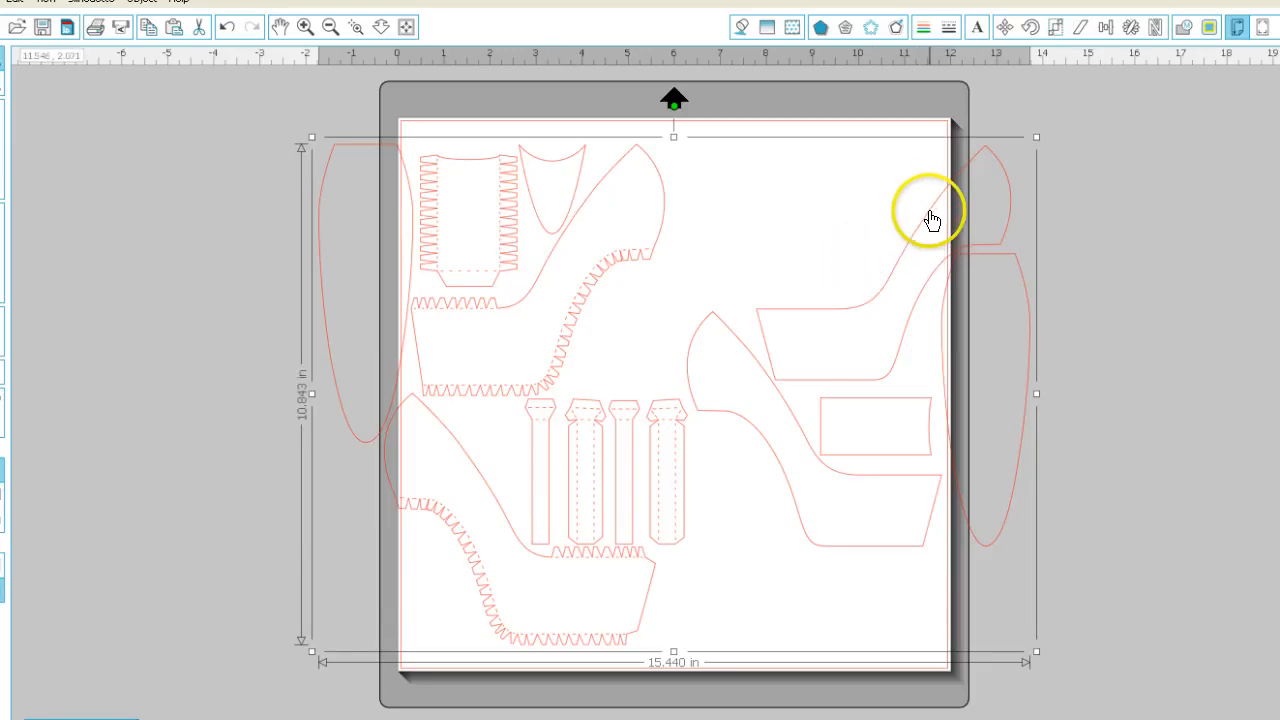
{"action": "left_click", "coordinate": [928, 209]}
{"action": "left_click_drag", "start_coordinate": [929, 214], "coordinate": [820, 216]}
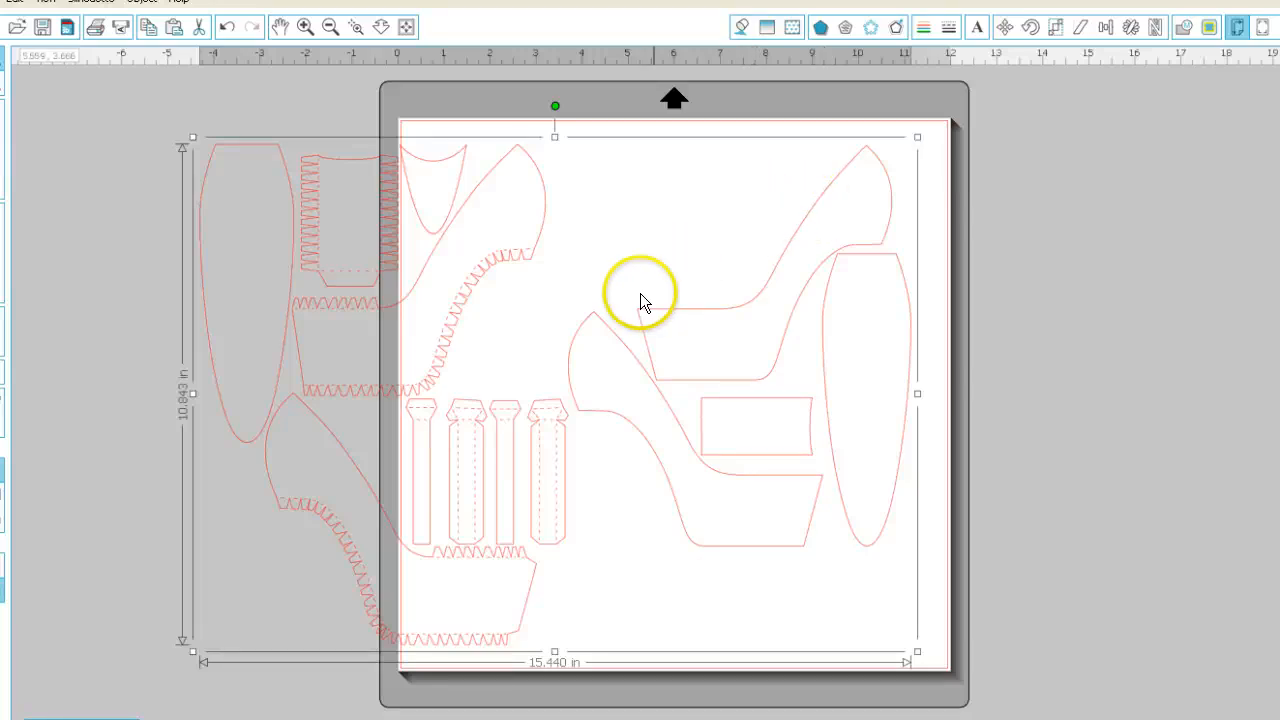
Ungroup the whole shoe design into its separate piece groups.
{"action": "right_click", "coordinate": [485, 412]}
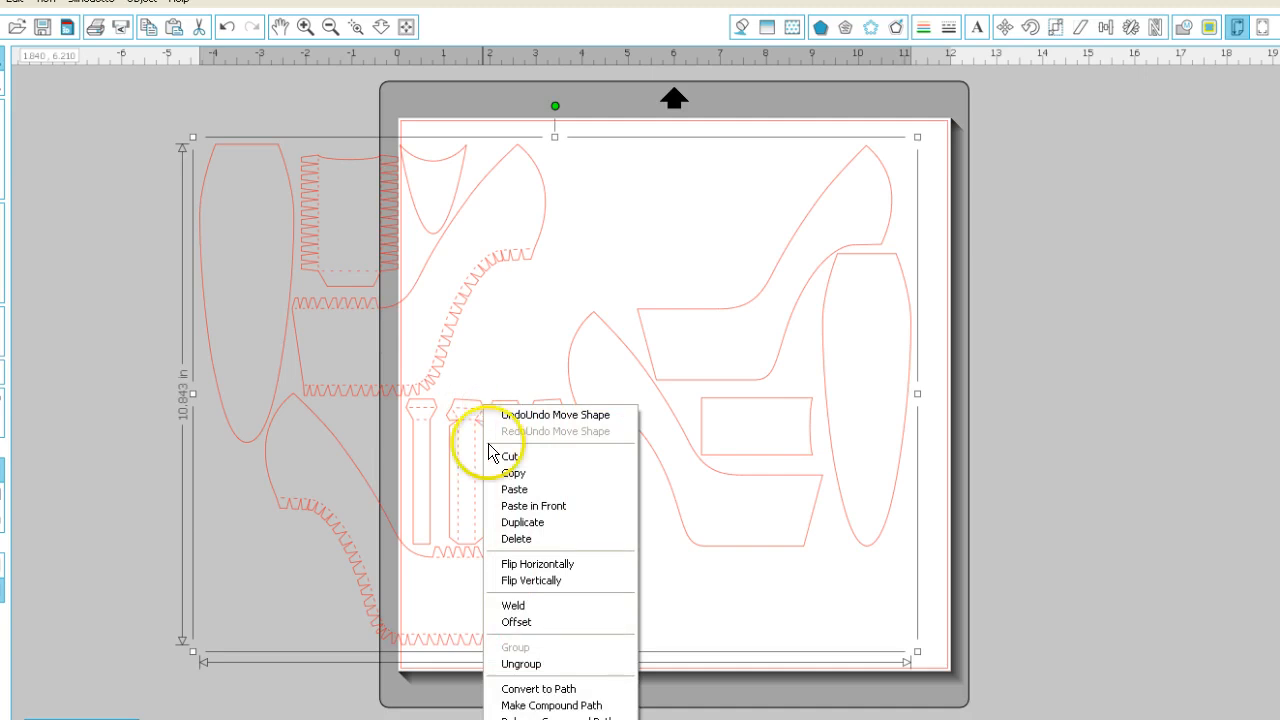
{"action": "left_click", "coordinate": [522, 664]}
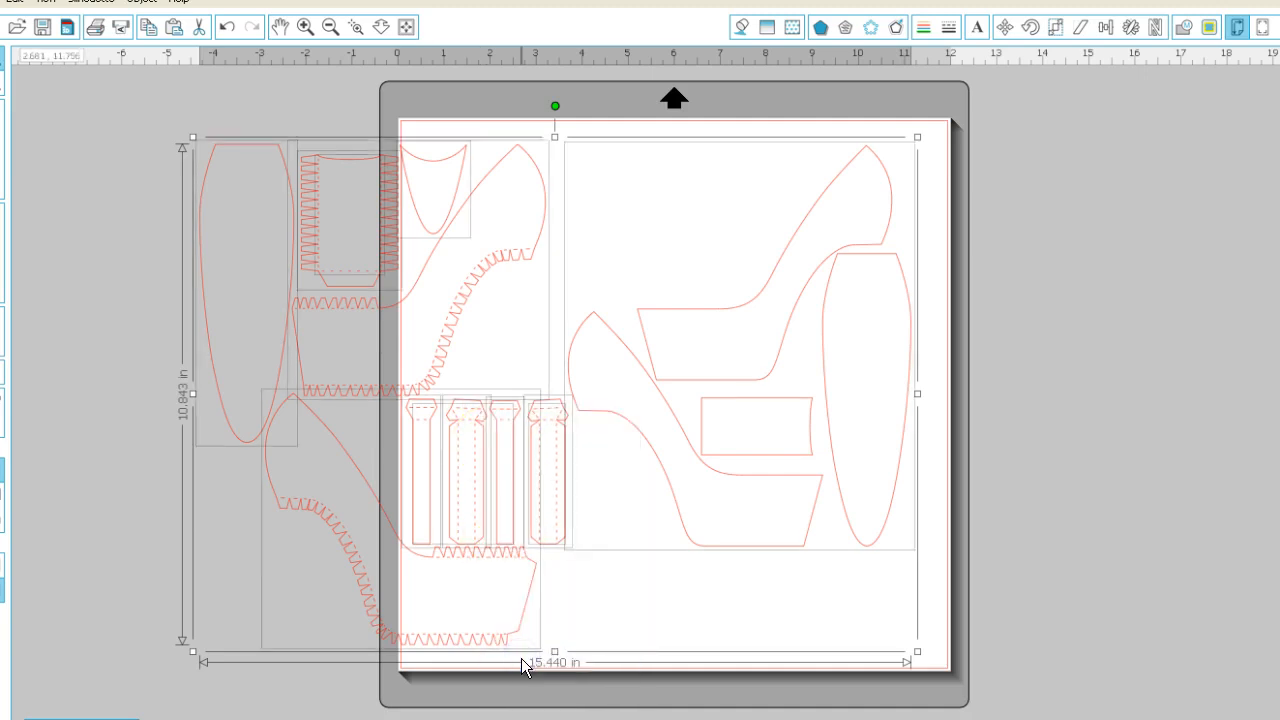
{"action": "left_click", "coordinate": [717, 602]}
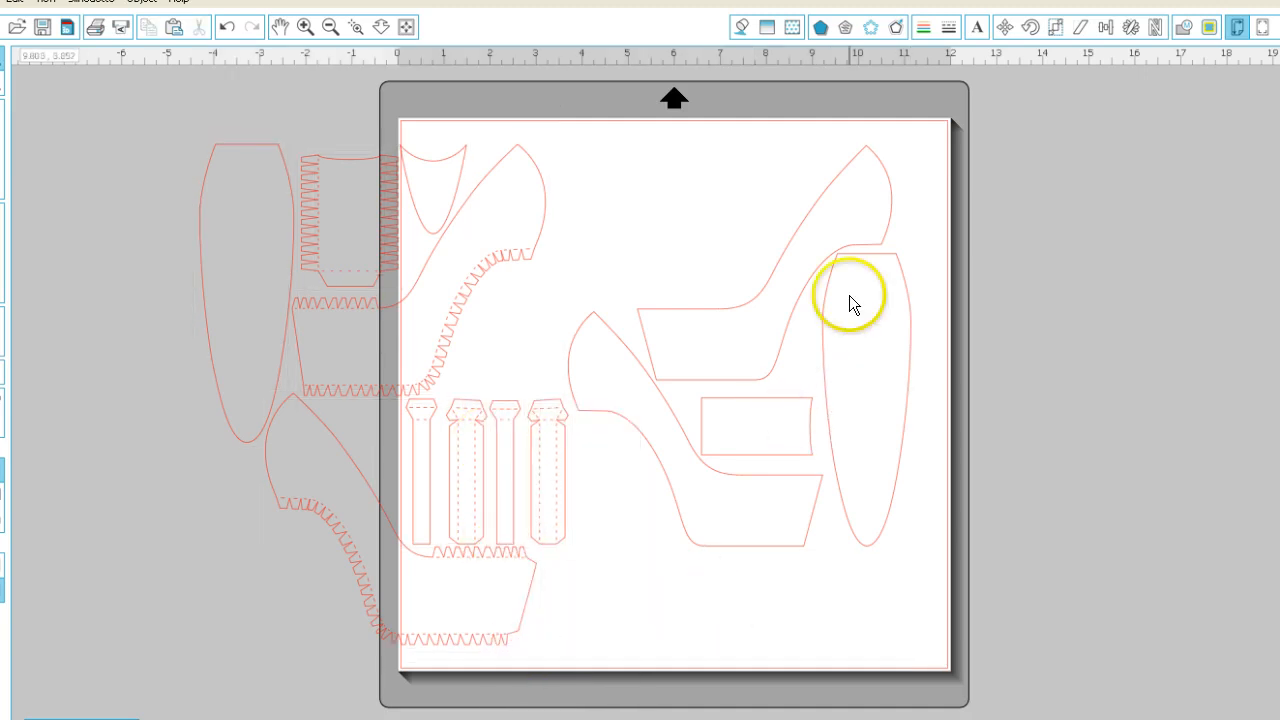
Move the group of smooth-edged shoe pieces to the upper right corner of the cutting page.
{"action": "left_click_drag", "start_coordinate": [883, 172], "coordinate": [908, 166]}
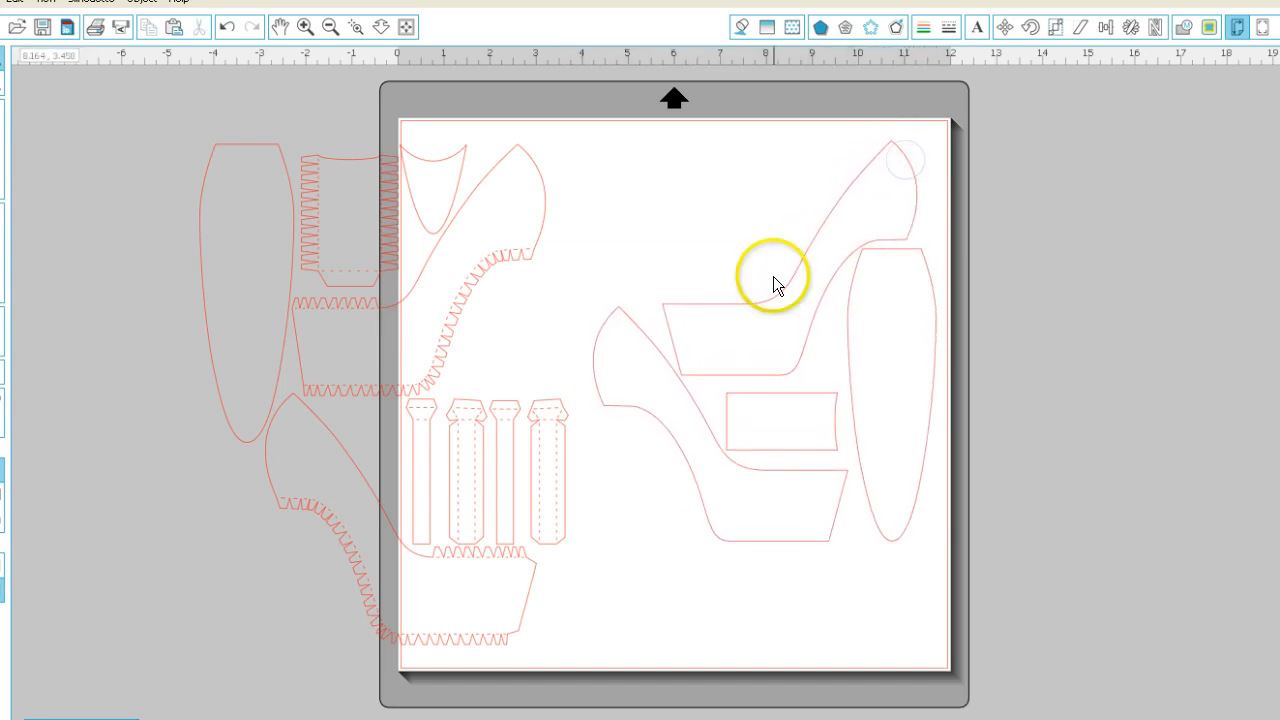
{"action": "mouse_move", "coordinate": [745, 306]}
{"action": "left_mouse_down"}
{"action": "mouse_move", "coordinate": [766, 280]}
{"action": "mouse_move", "coordinate": [745, 296]}
{"action": "left_mouse_up"}
{"action": "right_click", "coordinate": [743, 291]}
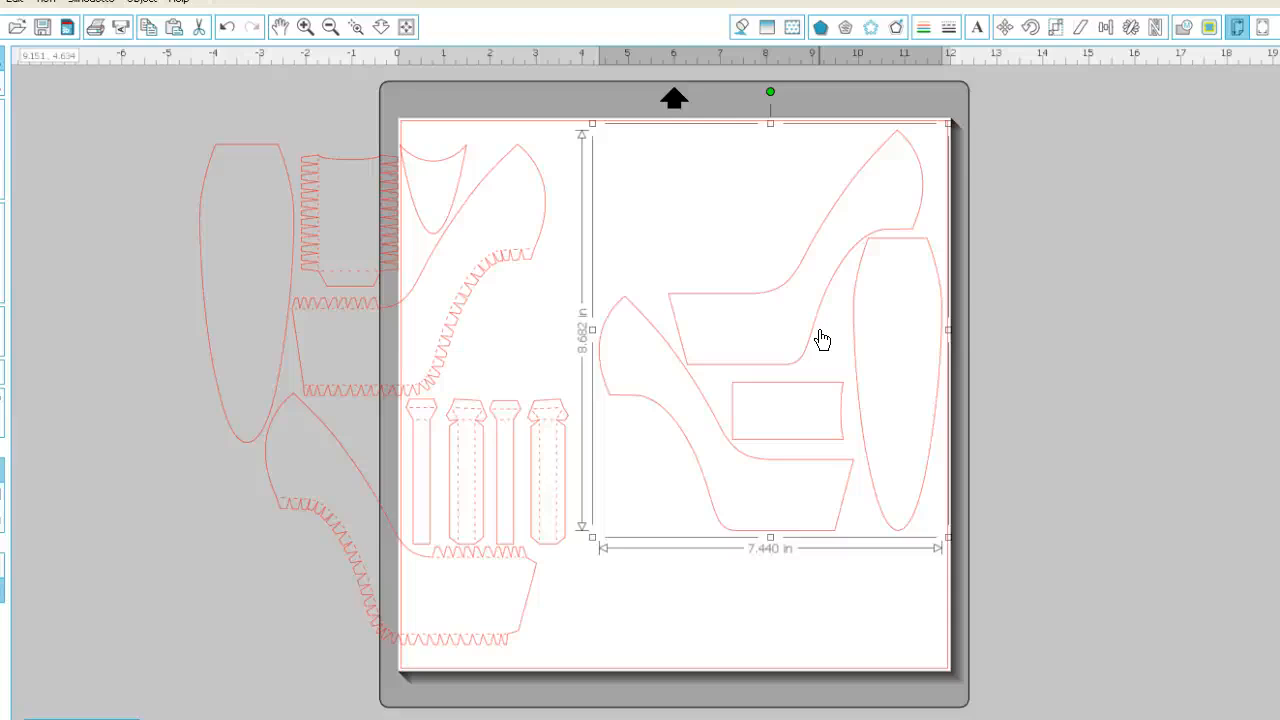
Ungroup the smooth-edged pieces and move the upper shoe side slightly up and left.
{"action": "right_click", "coordinate": [848, 261]}
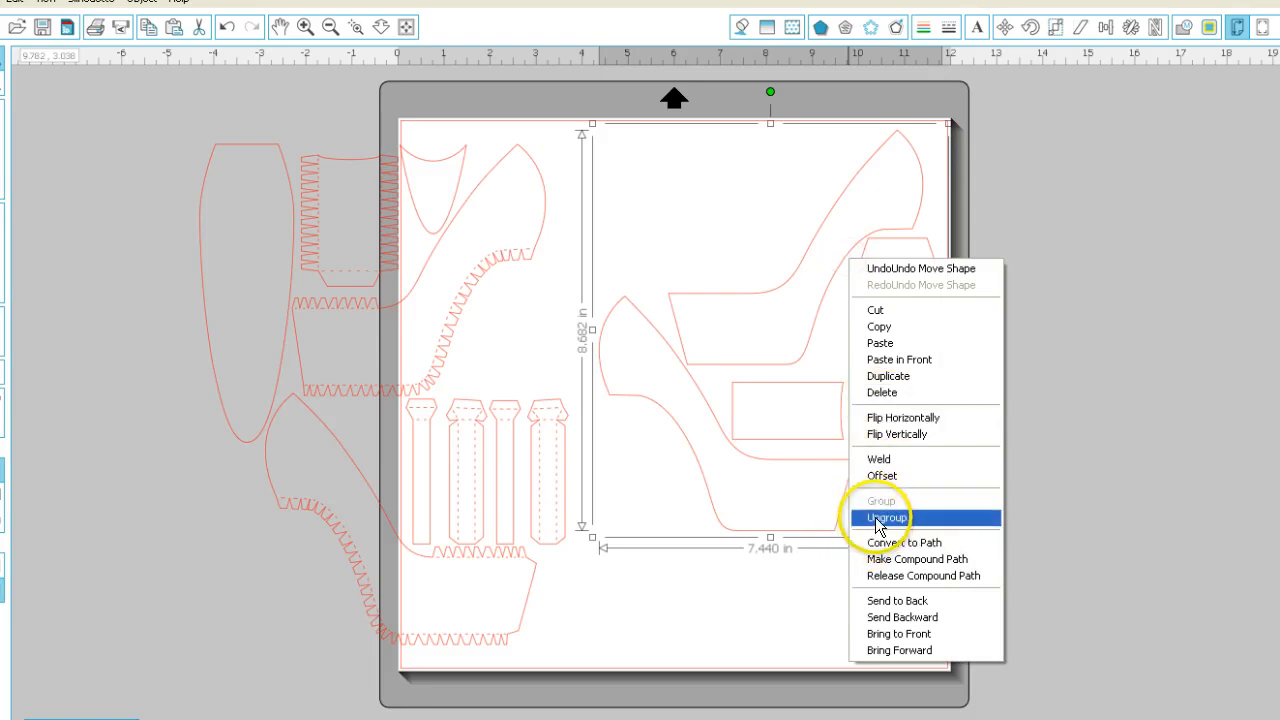
{"action": "left_click", "coordinate": [877, 519]}
{"action": "left_click", "coordinate": [792, 604]}
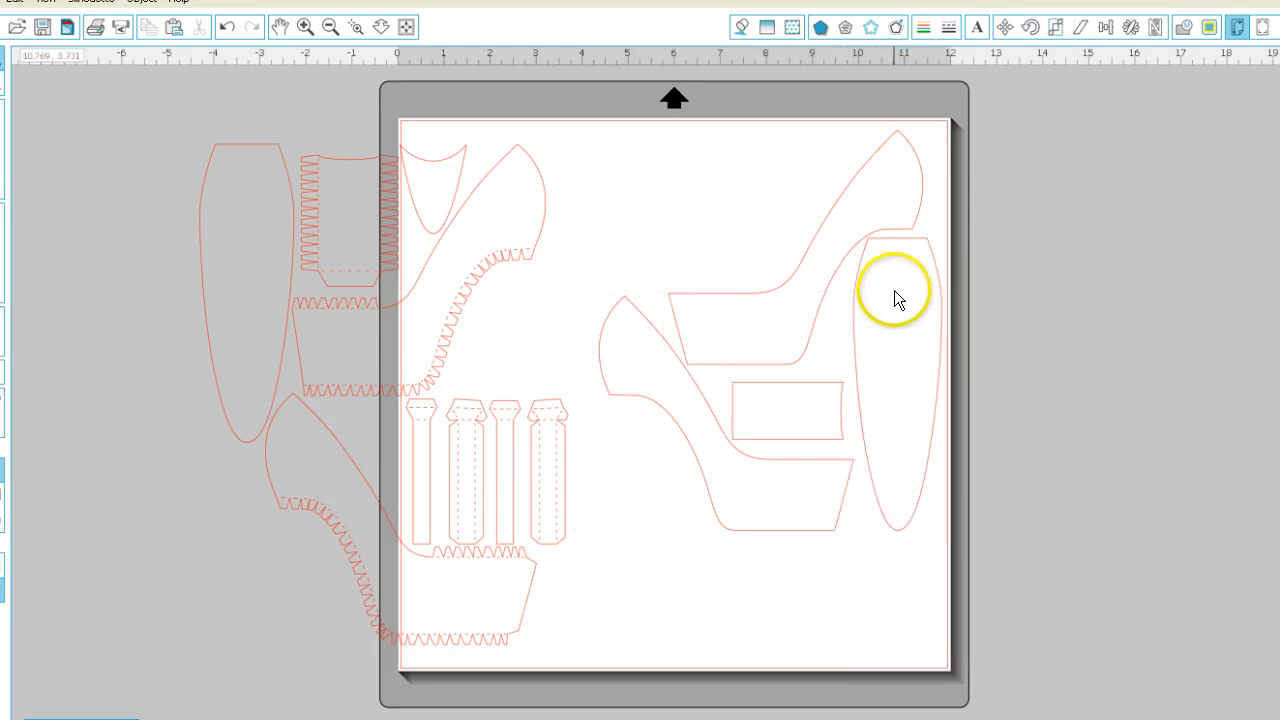
{"action": "mouse_move", "coordinate": [866, 229]}
{"action": "left_mouse_down"}
{"action": "mouse_move", "coordinate": [864, 204]}
{"action": "mouse_move", "coordinate": [857, 222]}
{"action": "mouse_move", "coordinate": [851, 211]}
{"action": "left_mouse_up"}
{"action": "left_click", "coordinate": [418, 272]}
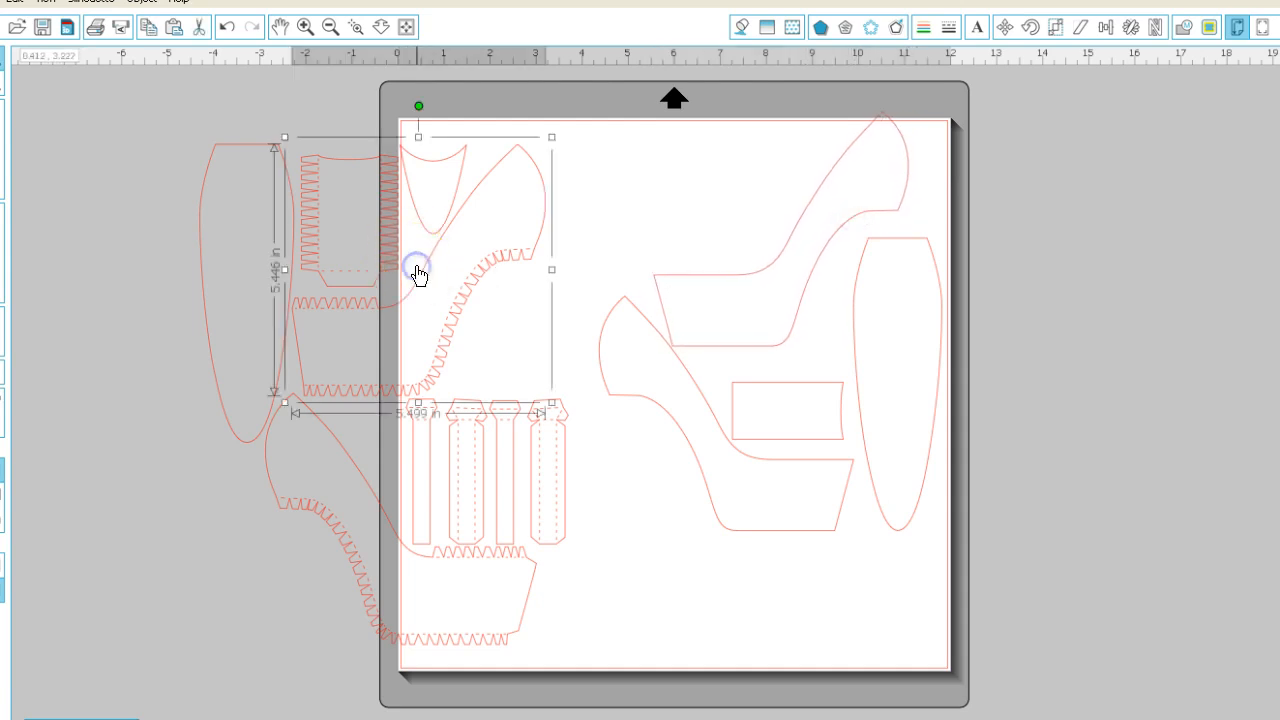
{"action": "left_click_drag", "start_coordinate": [400, 157], "coordinate": [369, 160]}
{"action": "left_click", "coordinate": [362, 163]}
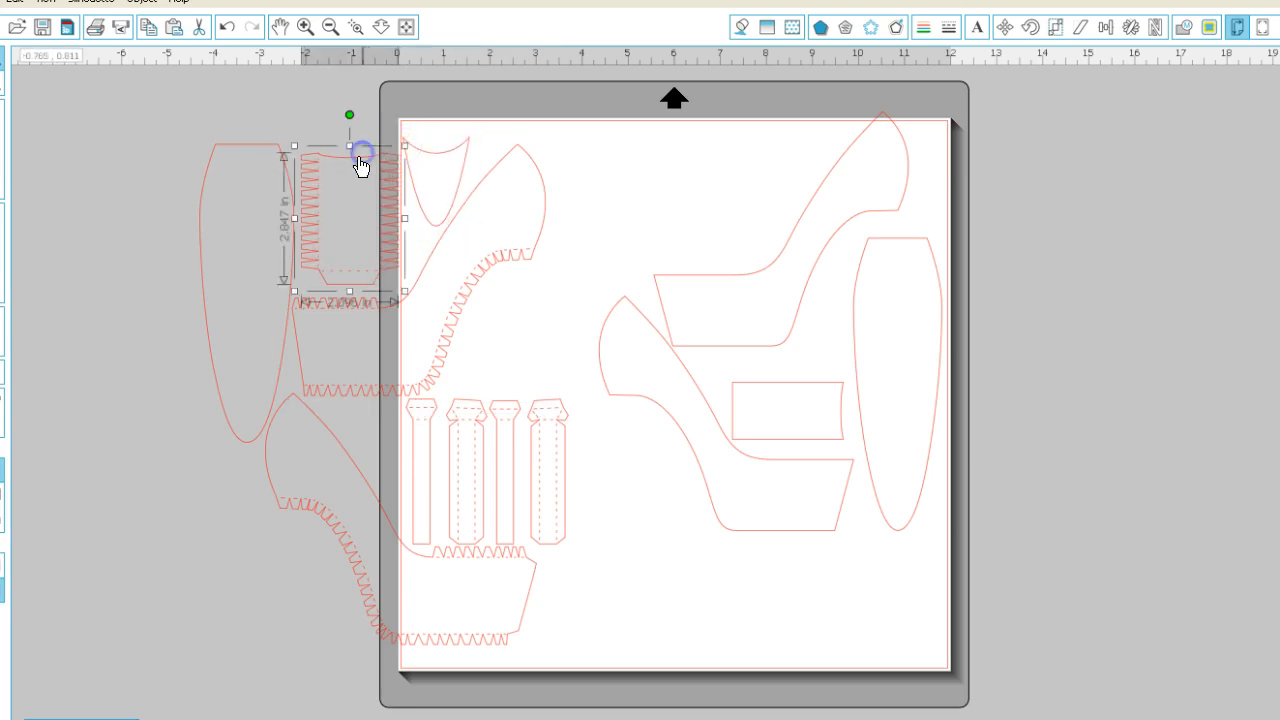
{"action": "left_click_drag", "start_coordinate": [362, 166], "coordinate": [327, 160]}
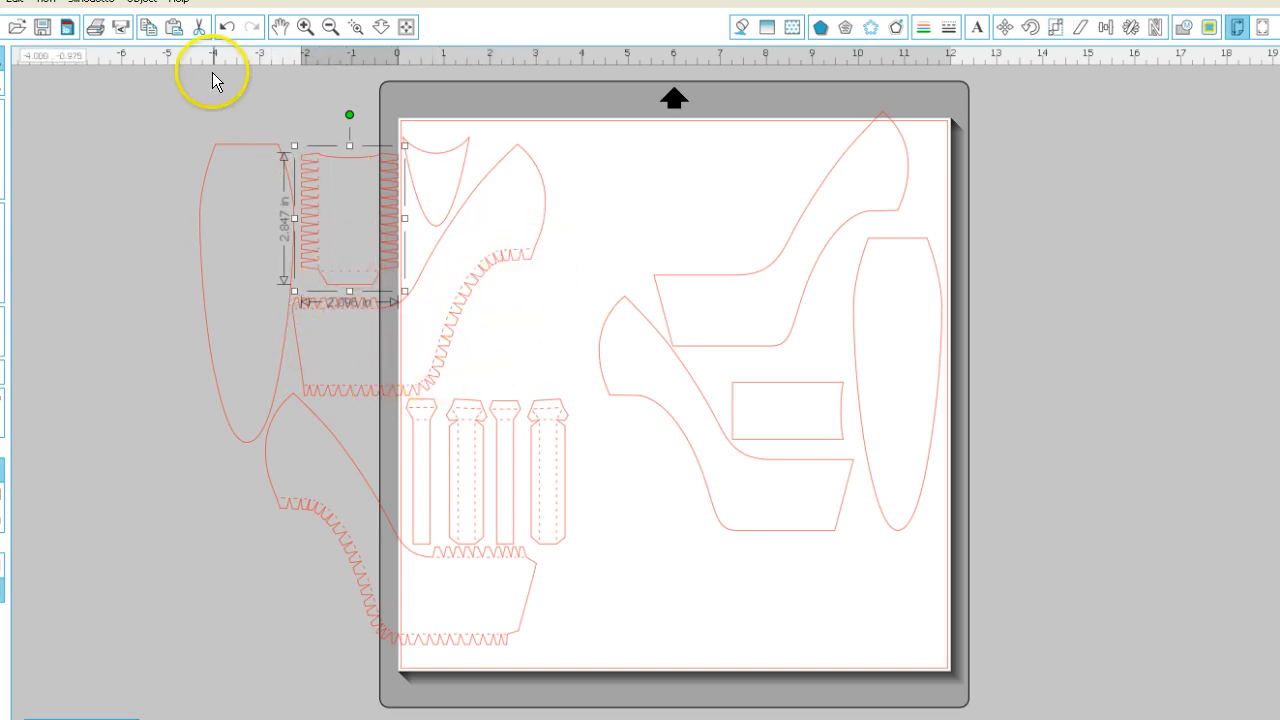
{"action": "left_click", "coordinate": [225, 33]}
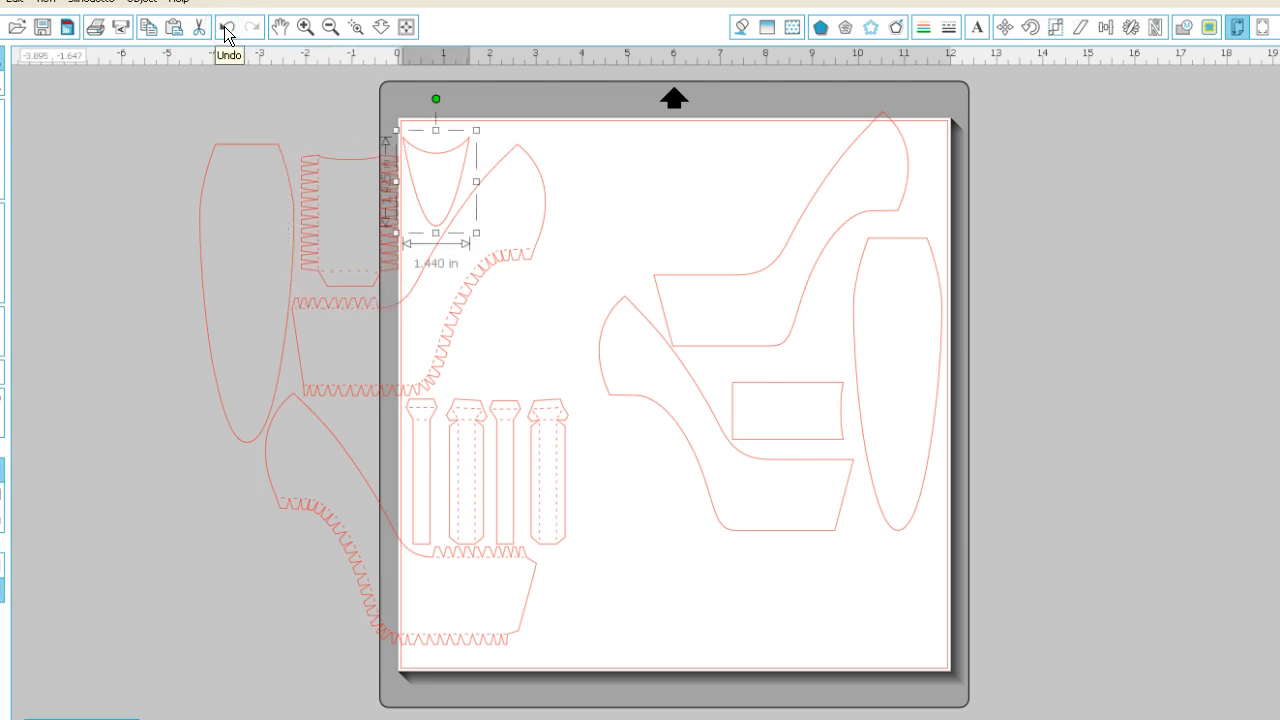
{"action": "left_click", "coordinate": [225, 33]}
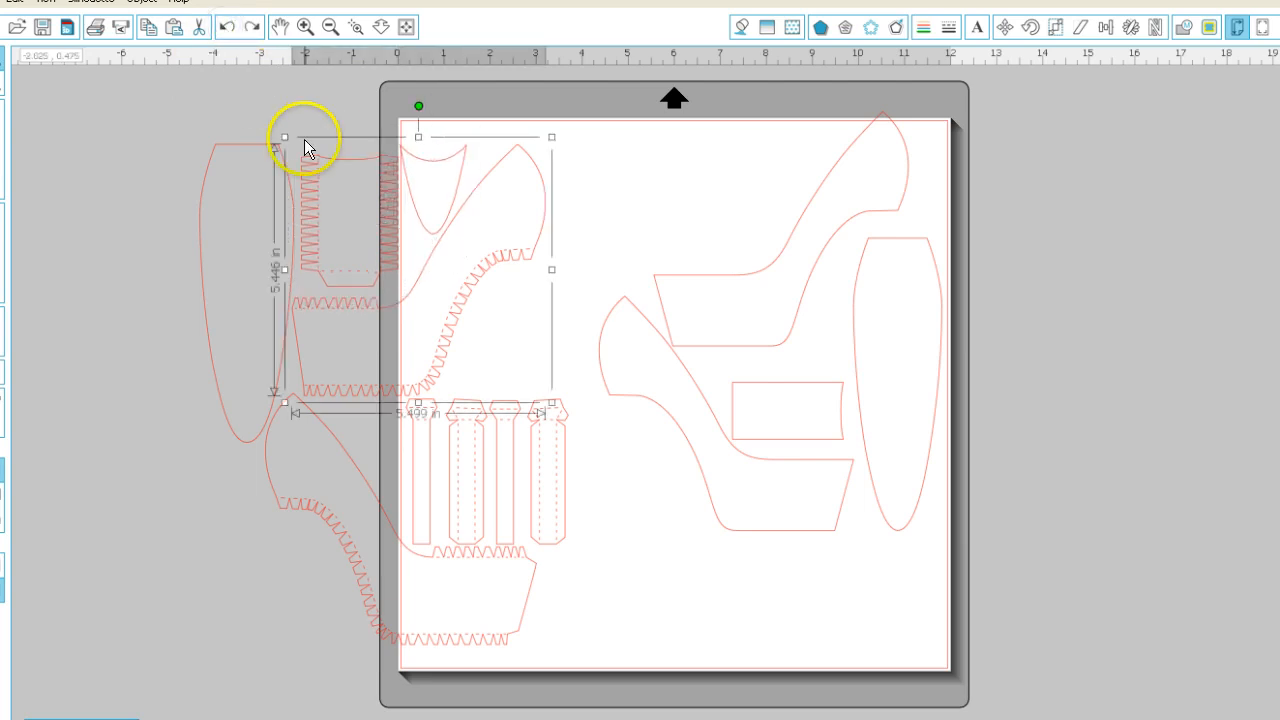
Move the long sole-shaped piece beside the page farther left, clear of the toothed panel.
{"action": "left_click", "coordinate": [148, 124]}
{"action": "left_click", "coordinate": [289, 137]}
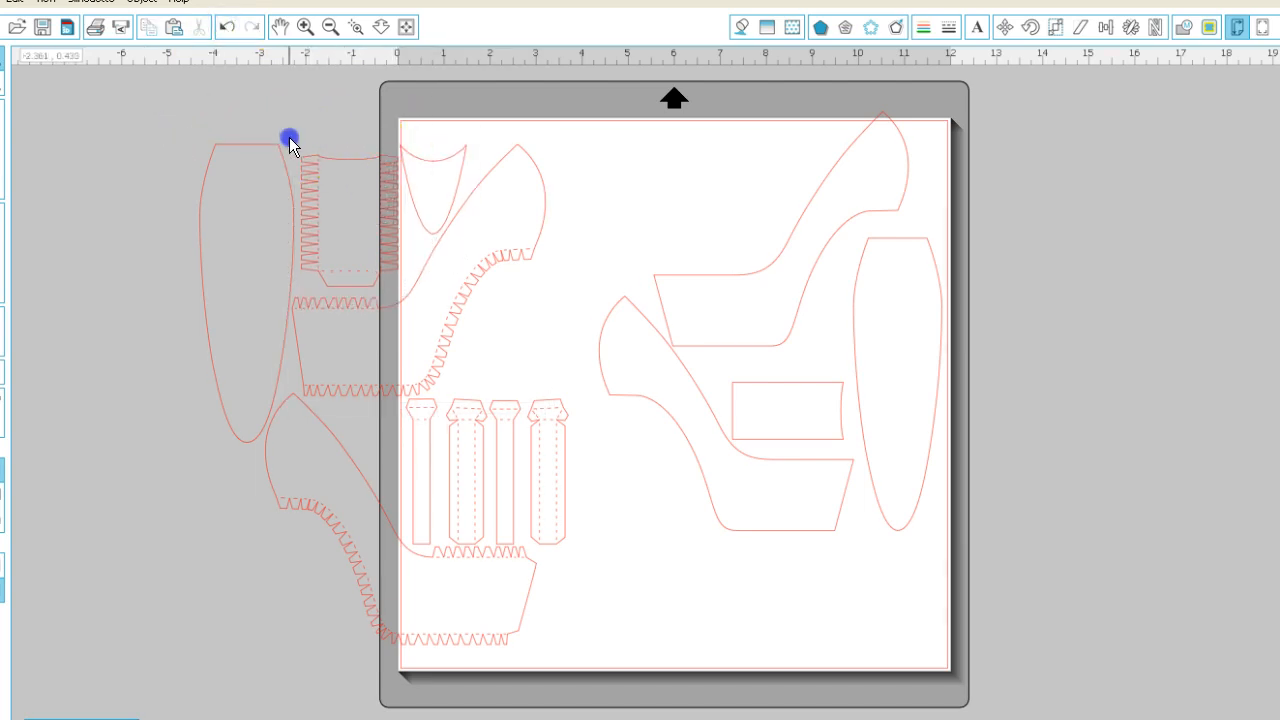
{"action": "left_click_drag", "start_coordinate": [263, 148], "coordinate": [137, 148]}
Group the rectangular toothed panel together with its fold lines.
{"action": "left_click_drag", "start_coordinate": [286, 128], "coordinate": [410, 298]}
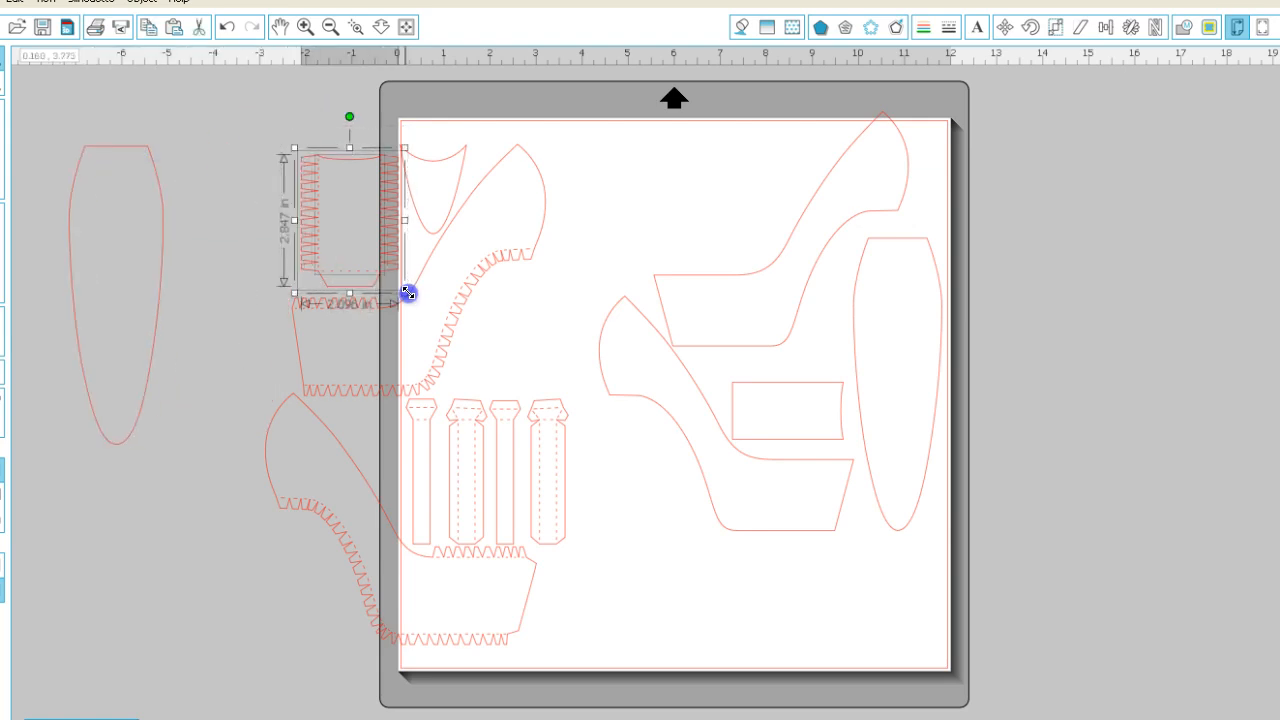
{"action": "right_click", "coordinate": [342, 191]}
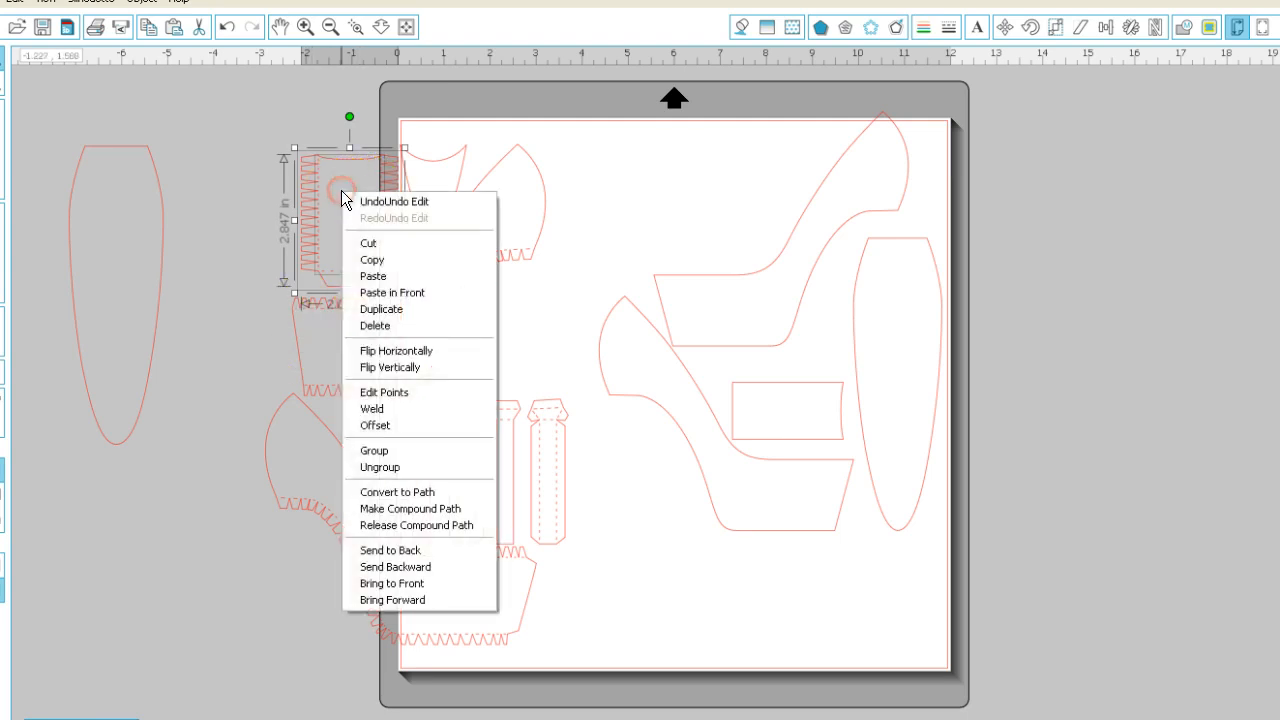
{"action": "left_click", "coordinate": [399, 451]}
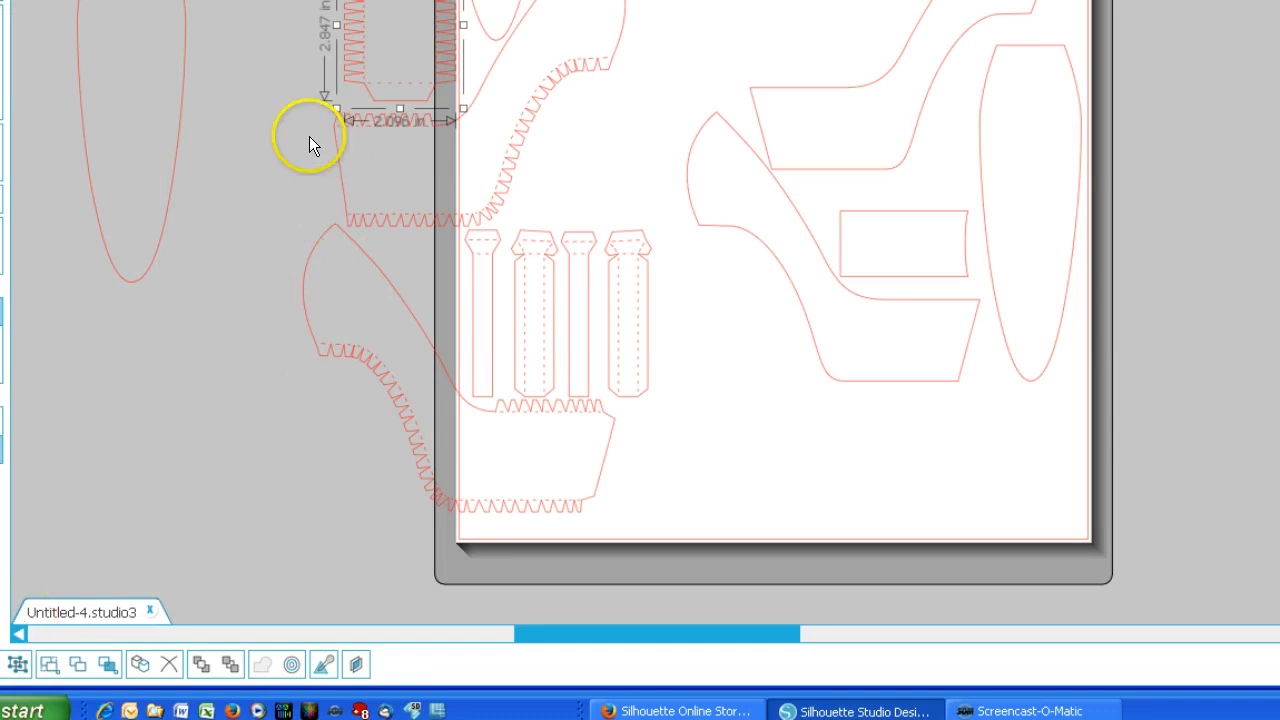
{"action": "left_click", "coordinate": [310, 128]}
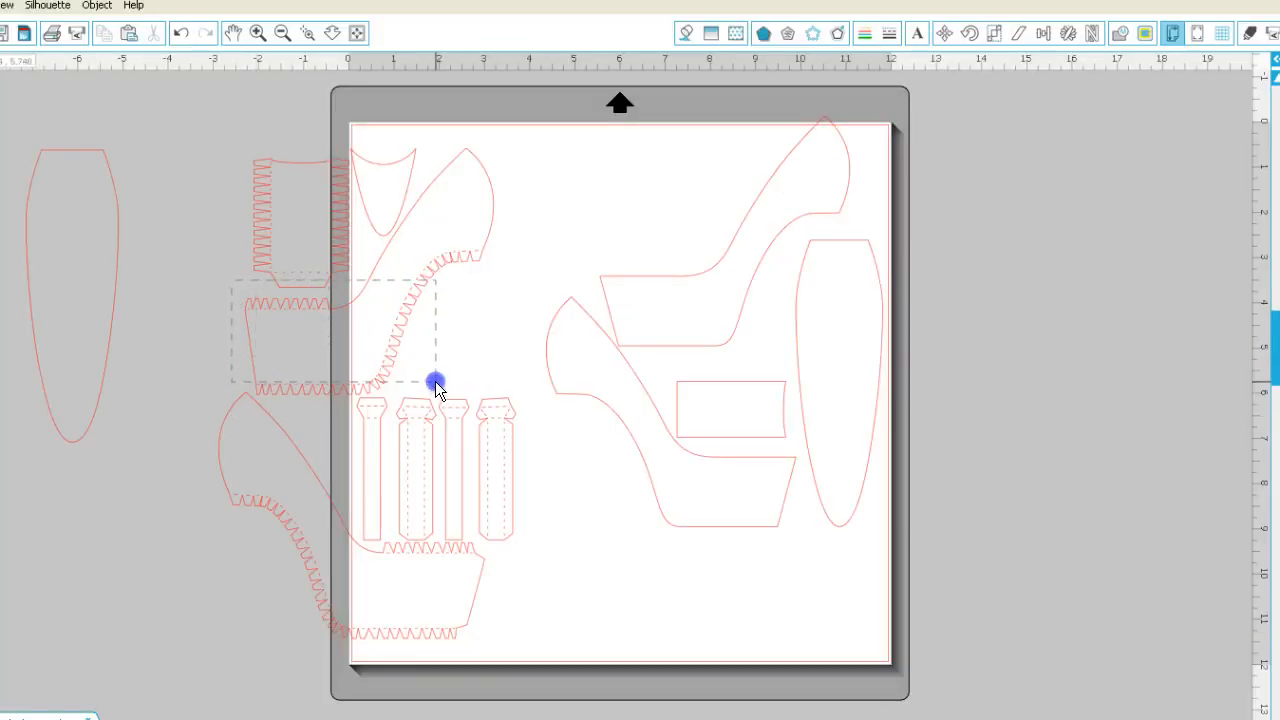
Move the grouped toothed panel and the small curved piece off the page, below the long sole-shaped piece.
{"action": "left_click_drag", "start_coordinate": [436, 387], "coordinate": [436, 387]}
{"action": "left_click_drag", "start_coordinate": [310, 162], "coordinate": [210, 124]}
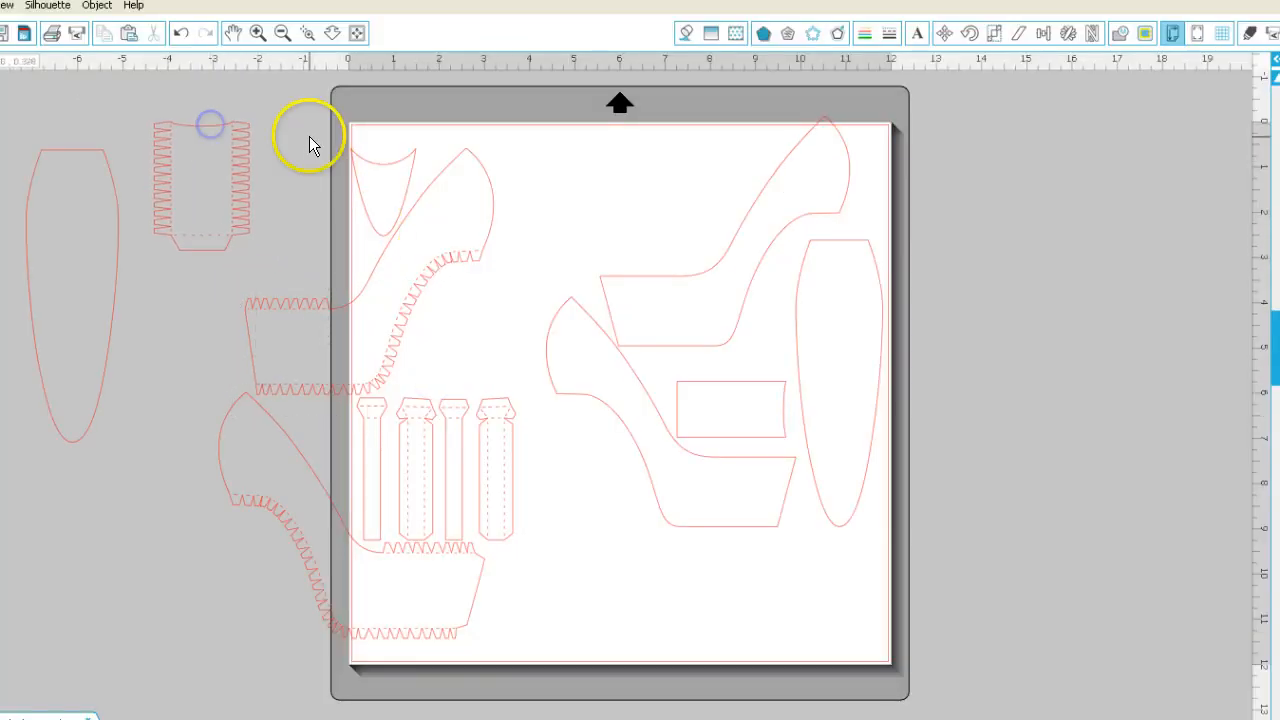
{"action": "left_click_drag", "start_coordinate": [366, 160], "coordinate": [280, 118]}
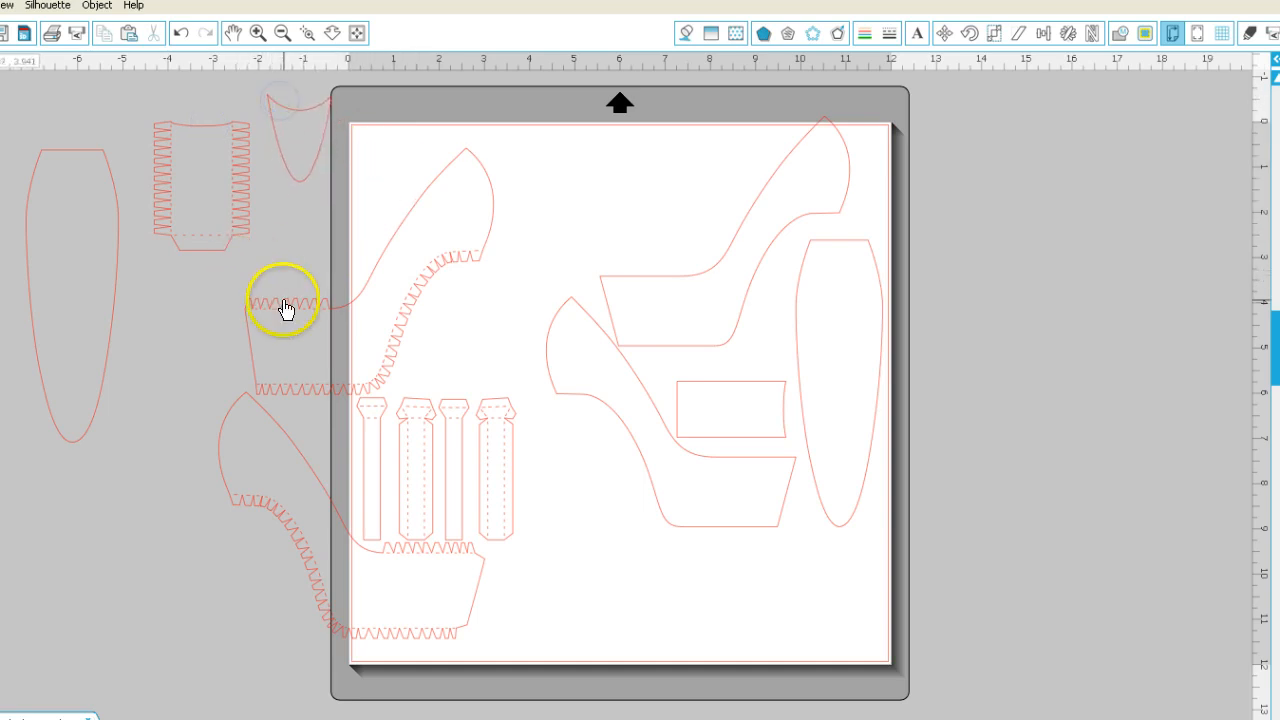
{"action": "left_click_drag", "start_coordinate": [224, 262], "coordinate": [222, 302]}
{"action": "left_click_drag", "start_coordinate": [342, 420], "coordinate": [342, 420]}
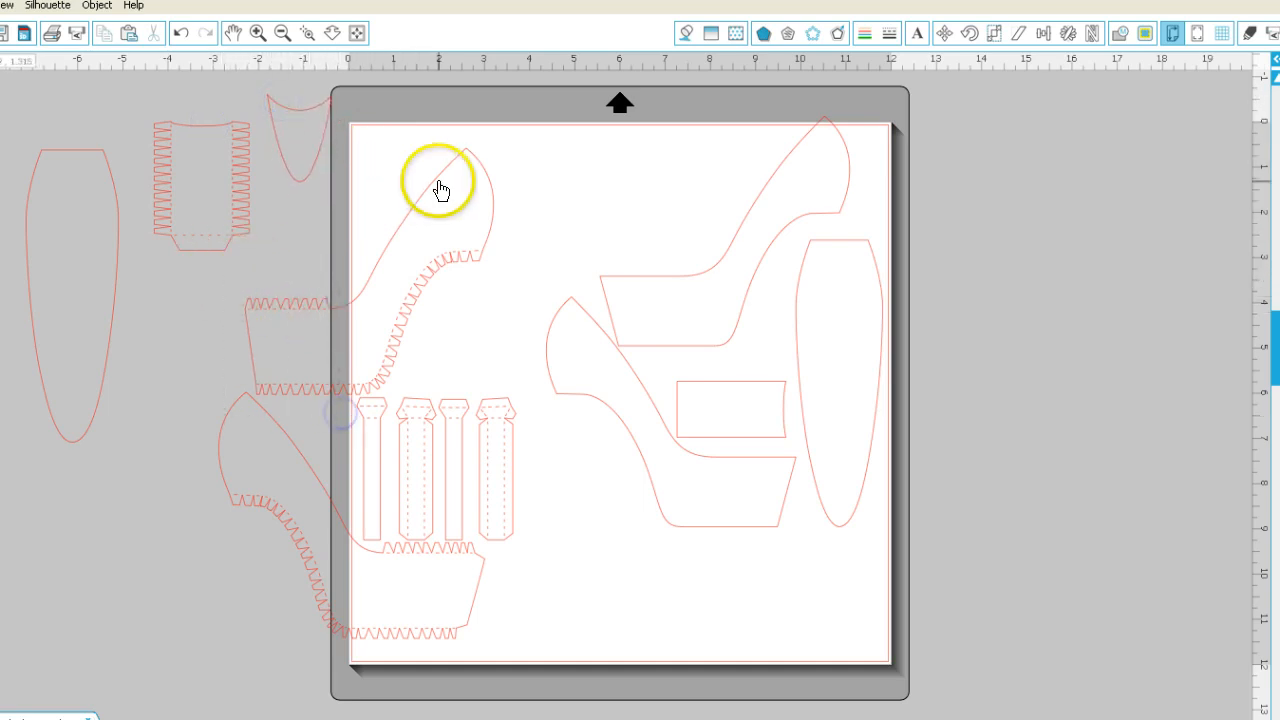
{"action": "left_click_drag", "start_coordinate": [333, 128], "coordinate": [149, 477]}
{"action": "left_click_drag", "start_coordinate": [240, 157], "coordinate": [69, 489]}
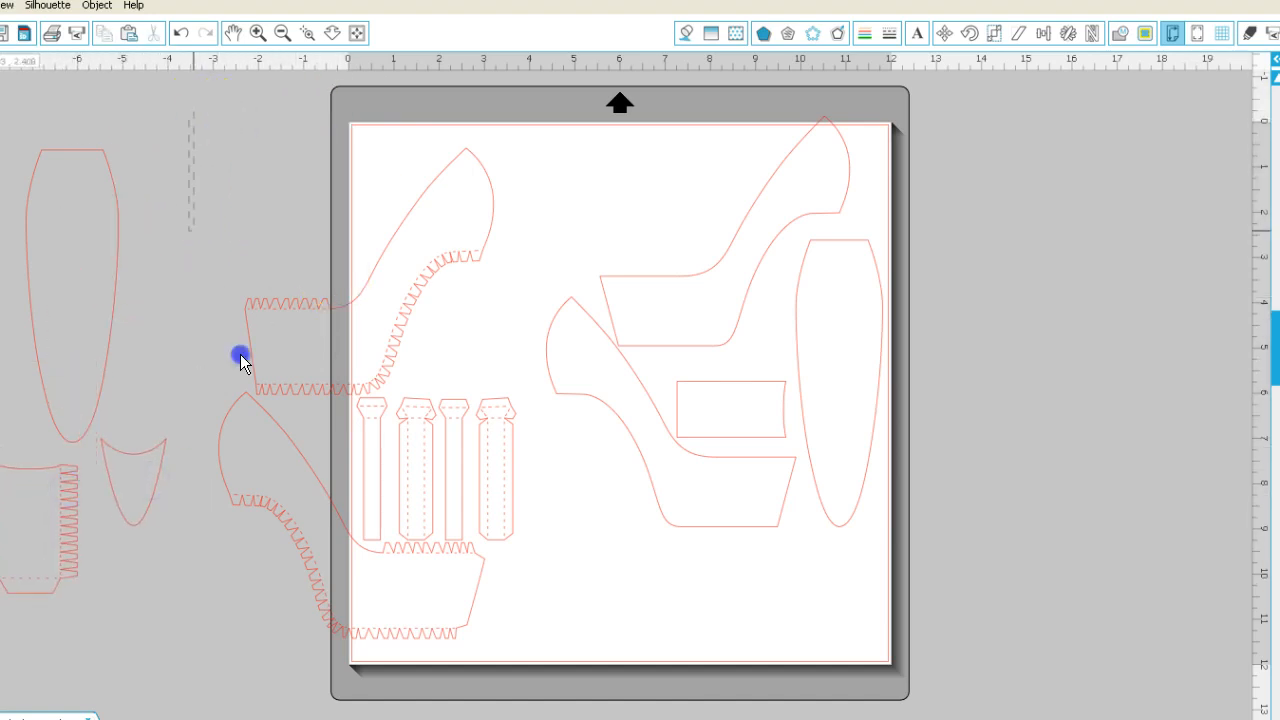
Select the upper toothed shoe side with its fold lines and move it up and left, partly off the page.
{"action": "left_click_drag", "start_coordinate": [526, 383], "coordinate": [555, 393]}
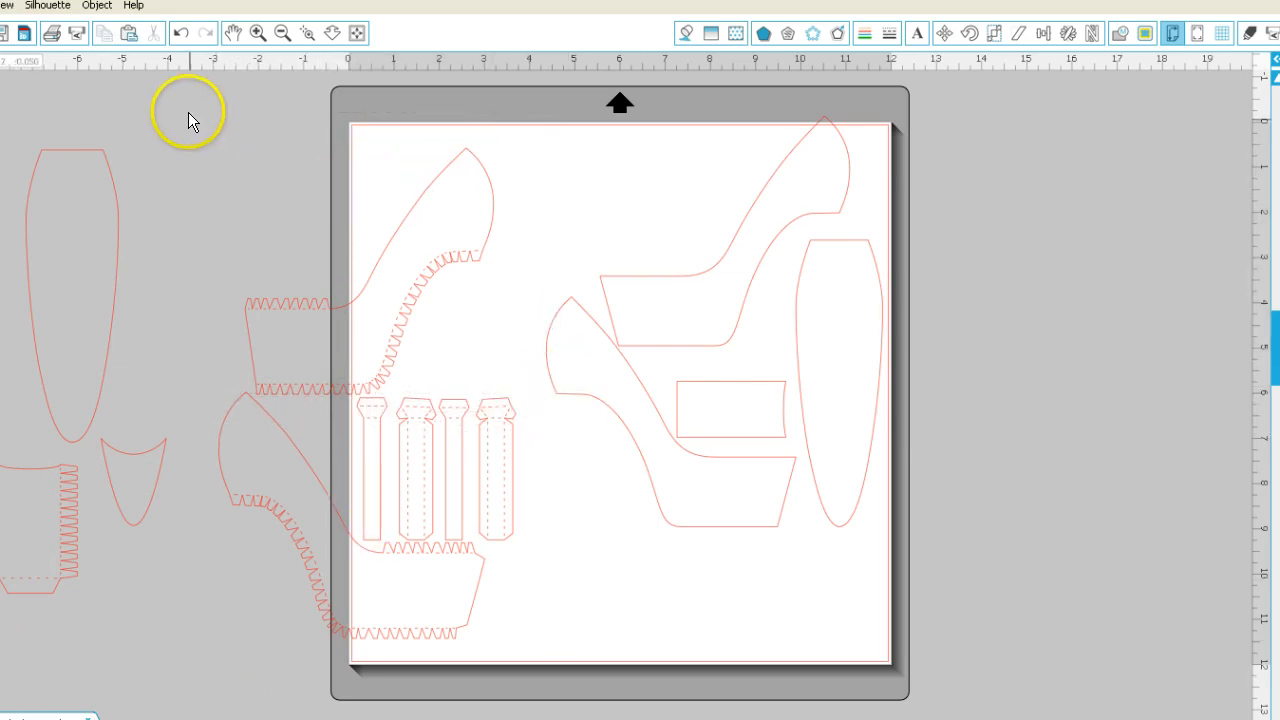
{"action": "left_click_drag", "start_coordinate": [184, 100], "coordinate": [249, 355]}
{"action": "left_click_drag", "start_coordinate": [386, 400], "coordinate": [558, 410]}
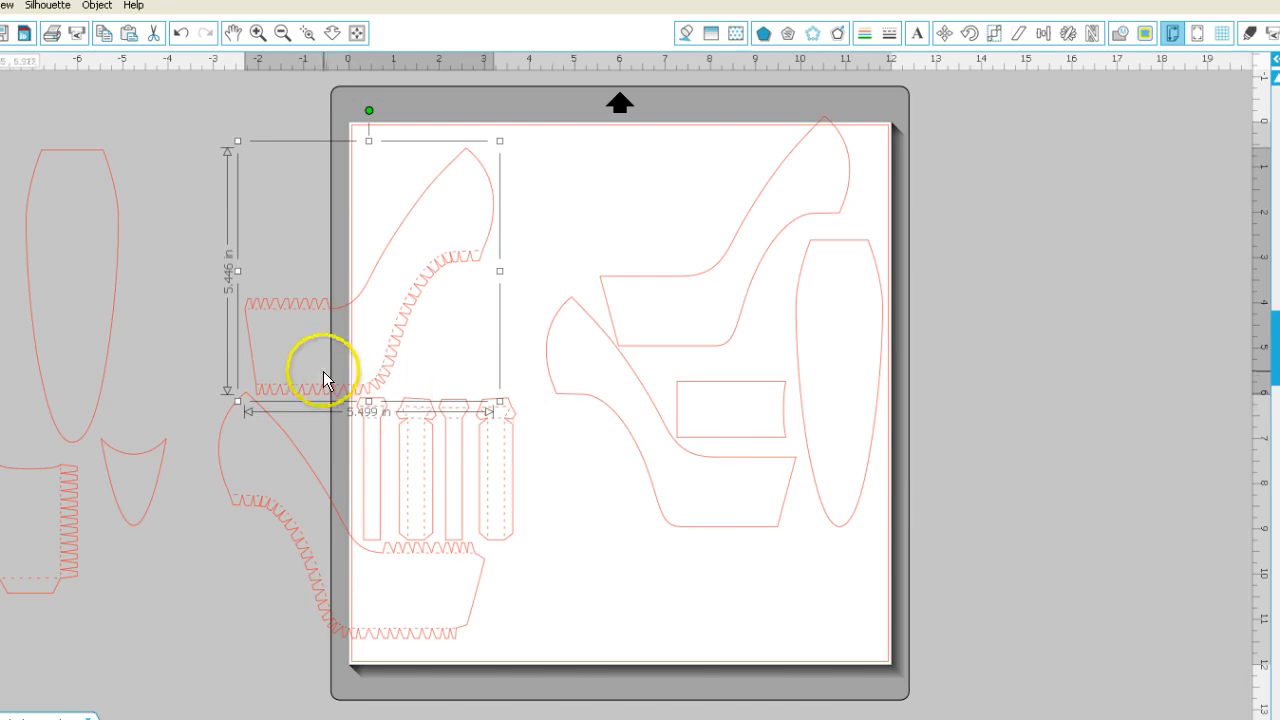
{"action": "right_click", "coordinate": [312, 309]}
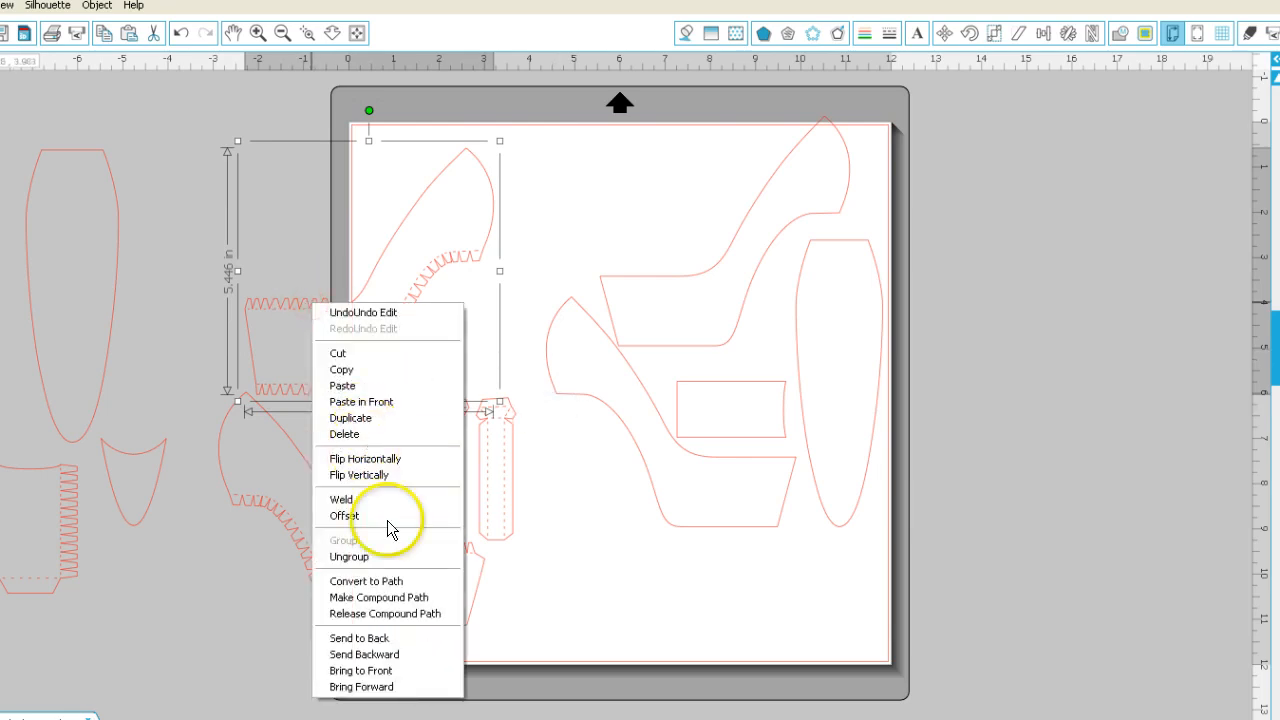
{"action": "left_click", "coordinate": [215, 170]}
{"action": "left_click_drag", "start_coordinate": [438, 194], "coordinate": [360, 131]}
{"action": "left_click", "coordinate": [210, 440]}
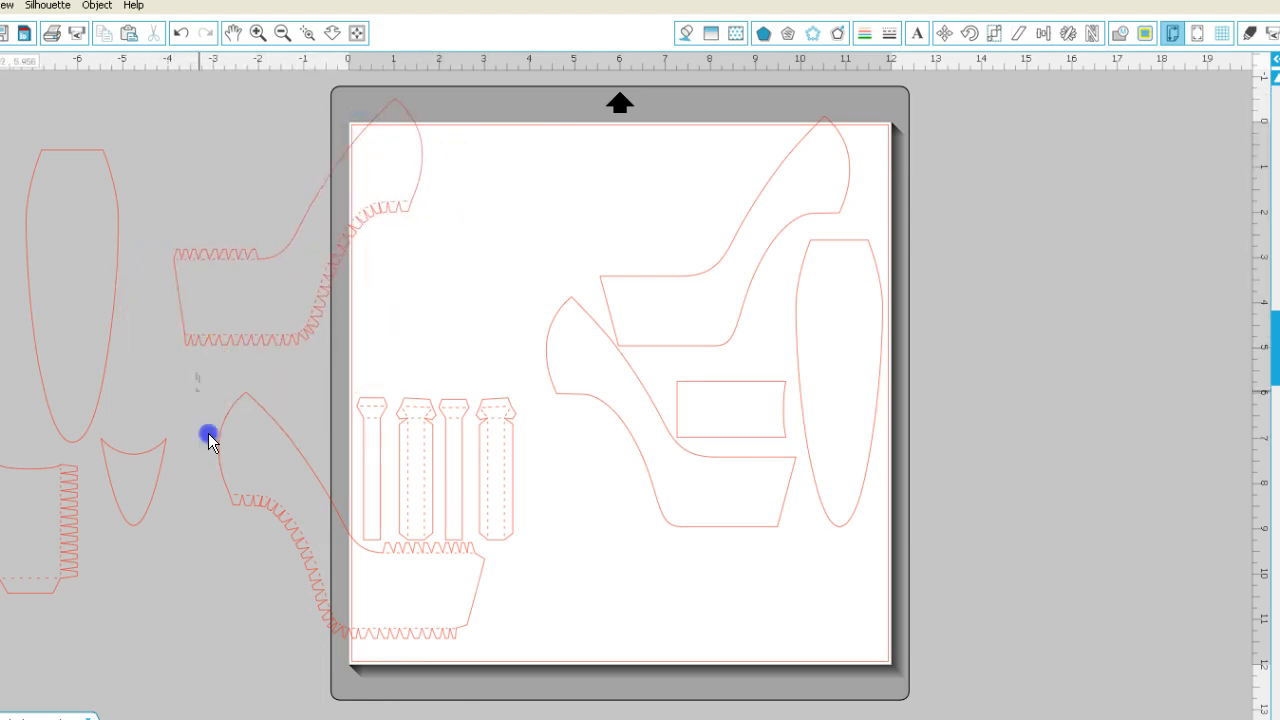
{"action": "left_click_drag", "start_coordinate": [275, 600], "coordinate": [331, 657]}
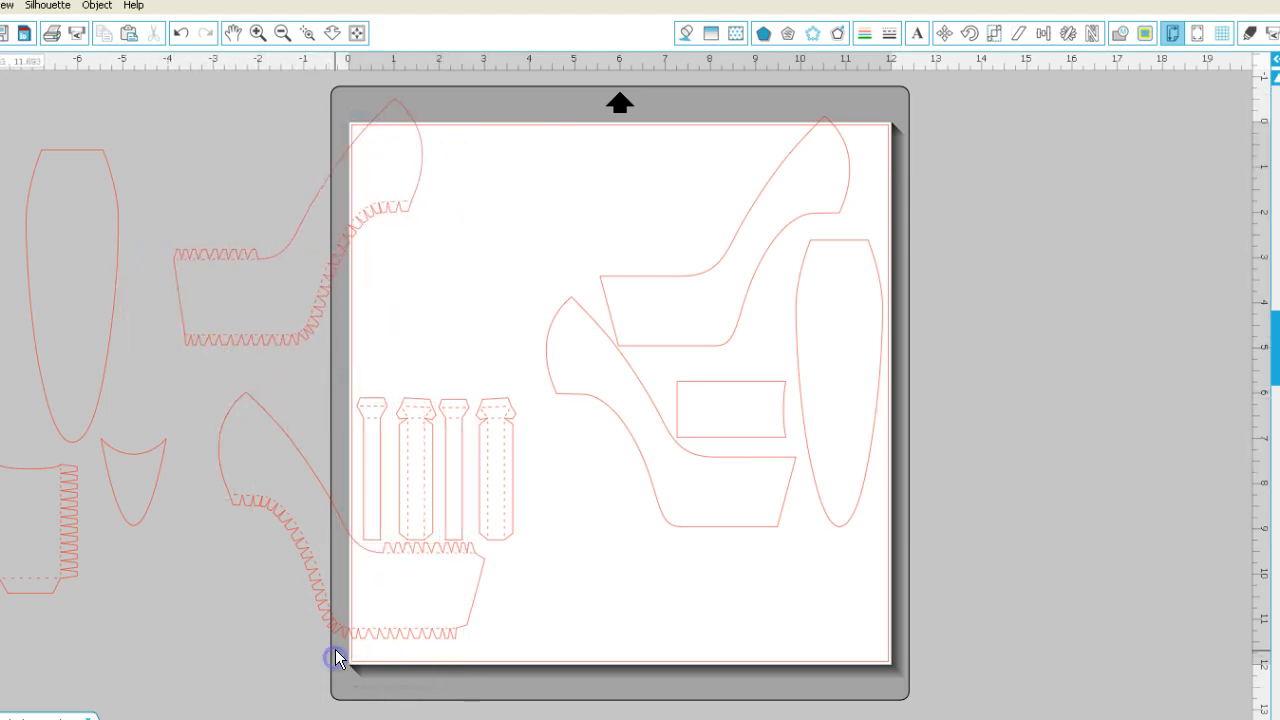
{"action": "left_click_drag", "start_coordinate": [365, 555], "coordinate": [367, 526]}
{"action": "left_click", "coordinate": [181, 33]}
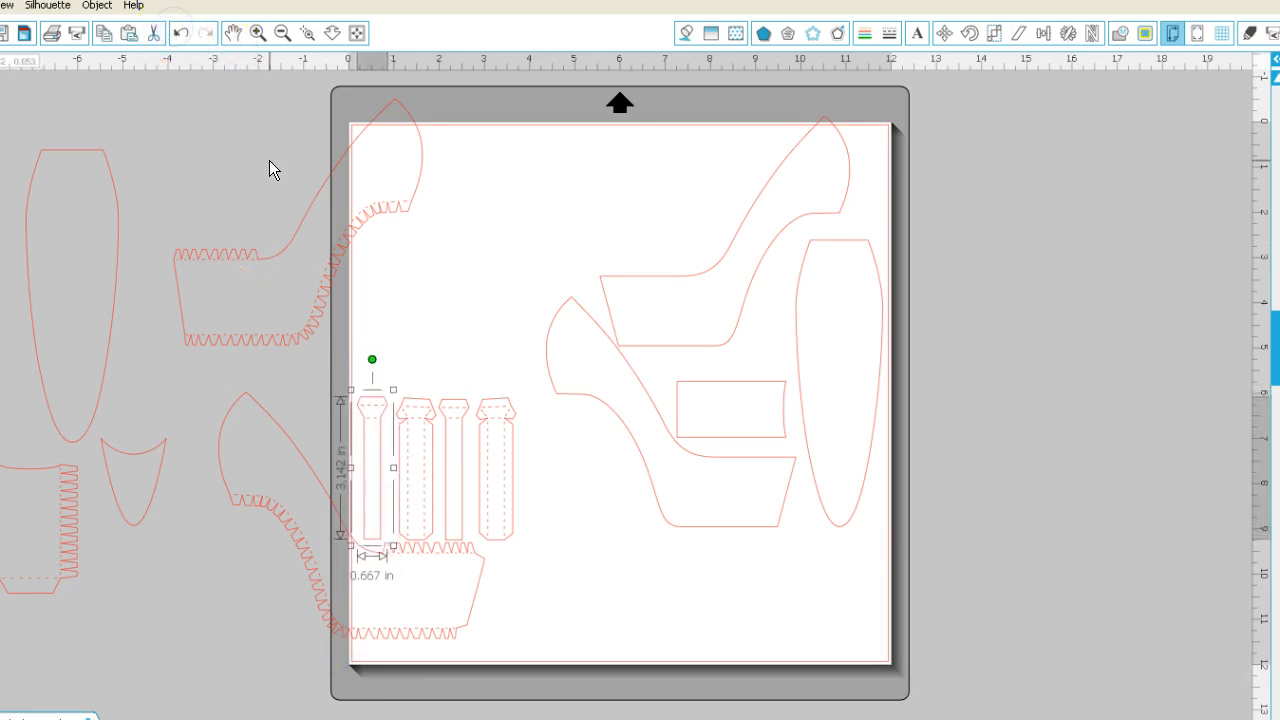
{"action": "left_click", "coordinate": [305, 328]}
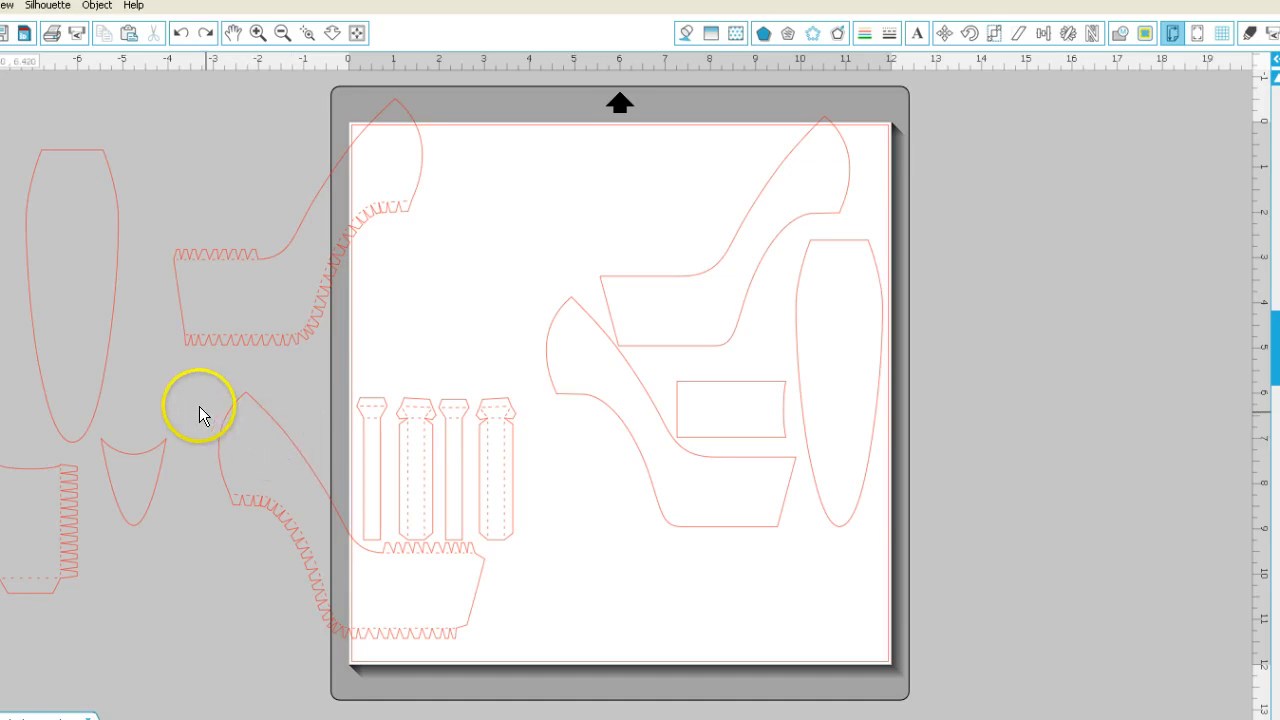
Move the lower toothed shoe side down and left, clear of the heel strips, and select the first narrow heel strip.
{"action": "left_click_drag", "start_coordinate": [199, 386], "coordinate": [226, 476]}
{"action": "left_click_drag", "start_coordinate": [375, 628], "coordinate": [414, 677]}
{"action": "left_click", "coordinate": [286, 566]}
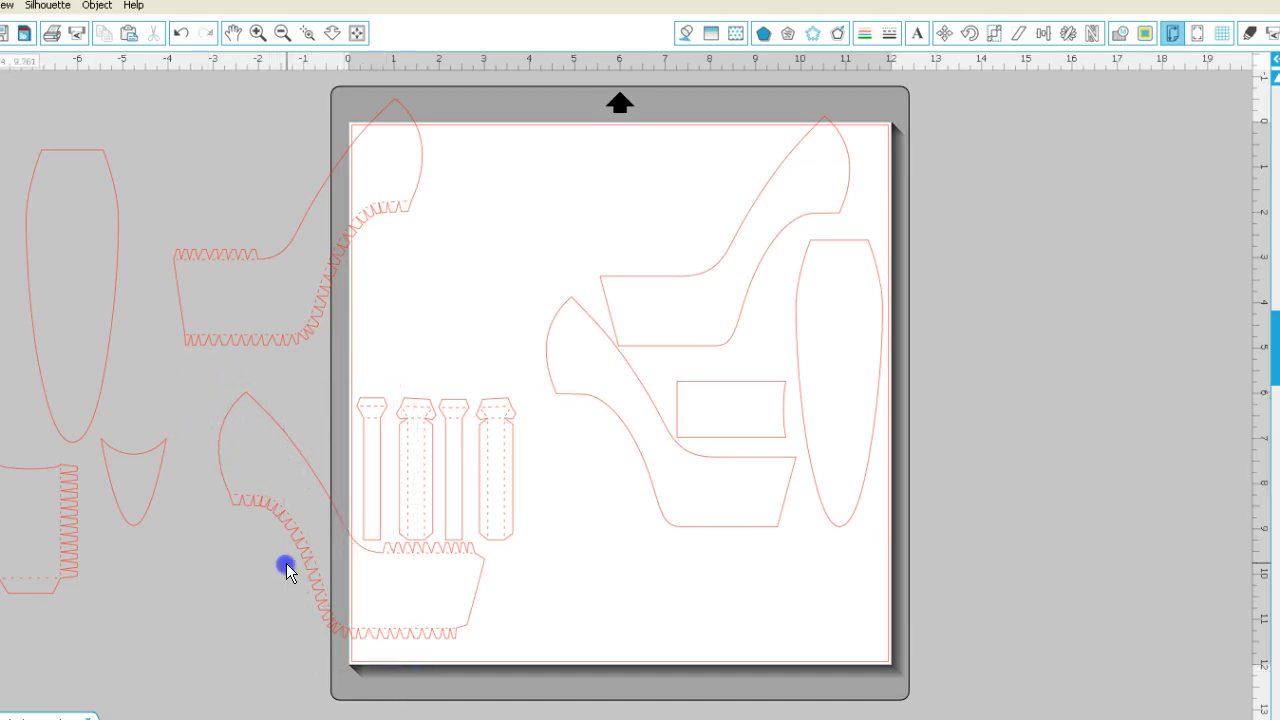
{"action": "left_click_drag", "start_coordinate": [300, 457], "coordinate": [221, 595]}
{"action": "left_click_drag", "start_coordinate": [344, 363], "coordinate": [431, 580]}
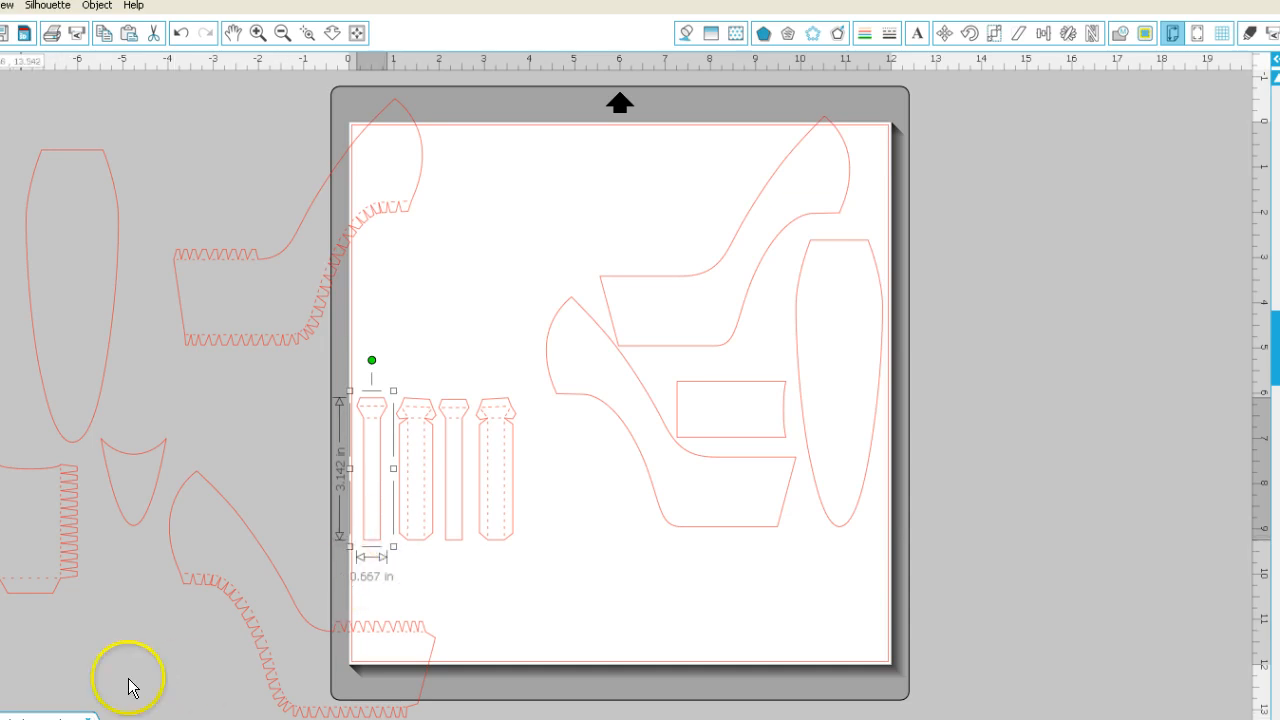
{"action": "left_click", "coordinate": [286, 529]}
{"action": "left_click", "coordinate": [373, 408]}
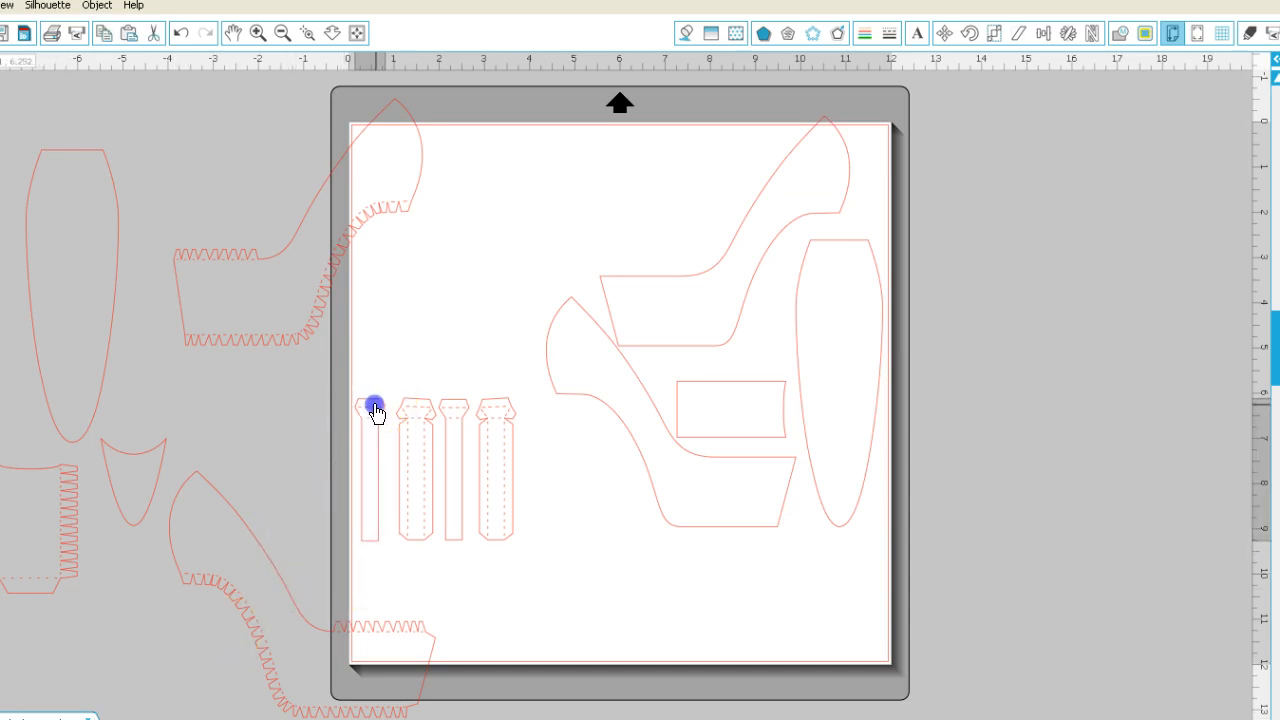
{"action": "left_click_drag", "start_coordinate": [375, 406], "coordinate": [371, 407]}
{"action": "left_click", "coordinate": [168, 32]}
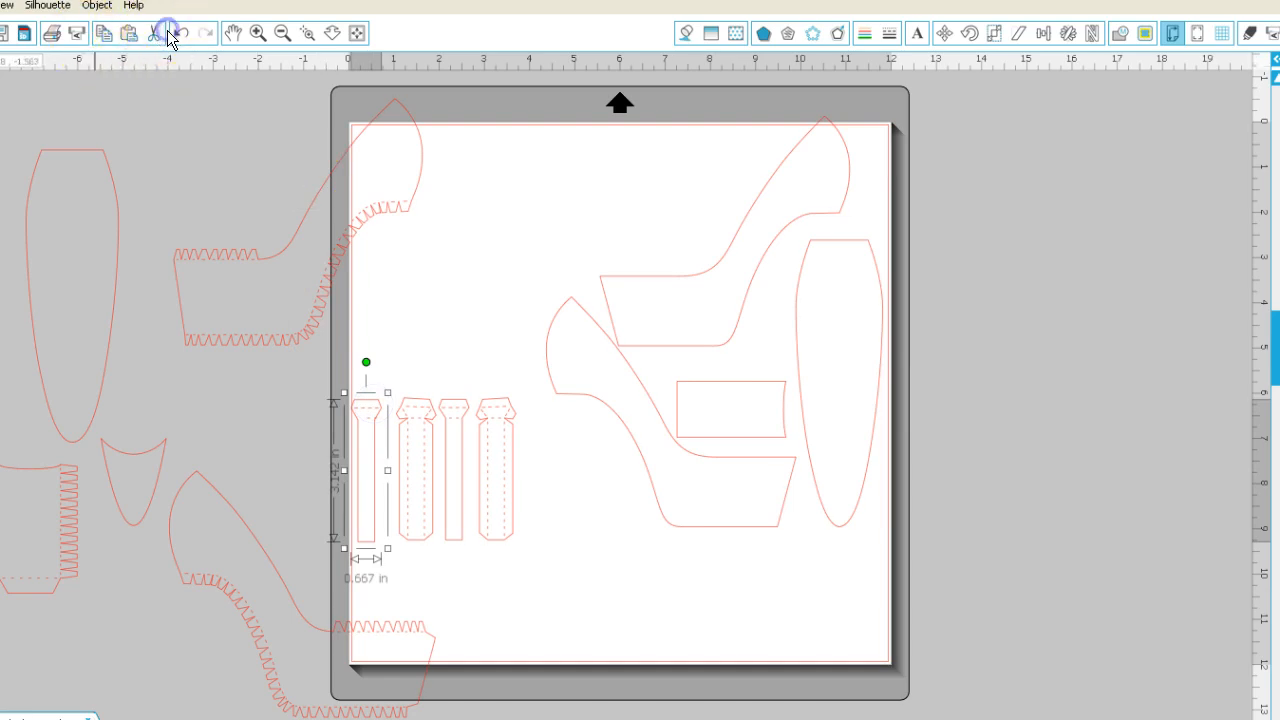
Select the first narrow heel strip with its fold line and group them.
{"action": "left_click", "coordinate": [354, 398]}
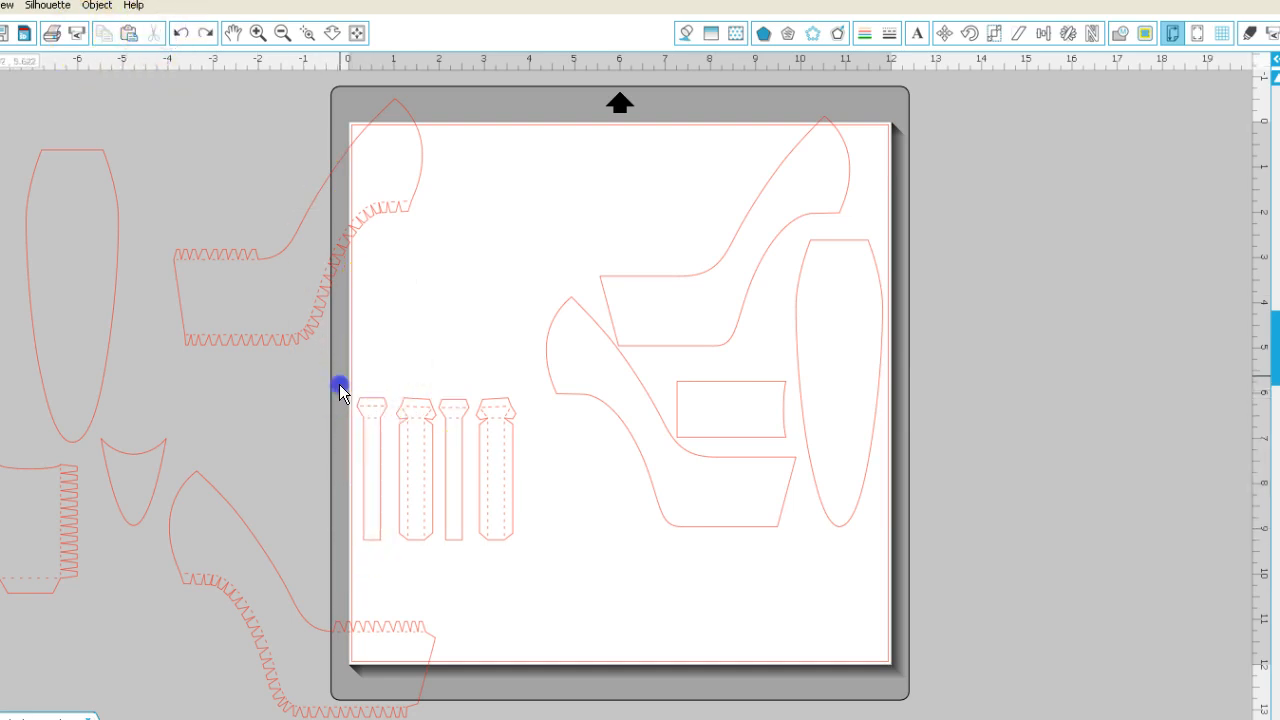
{"action": "left_click_drag", "start_coordinate": [391, 540], "coordinate": [395, 570]}
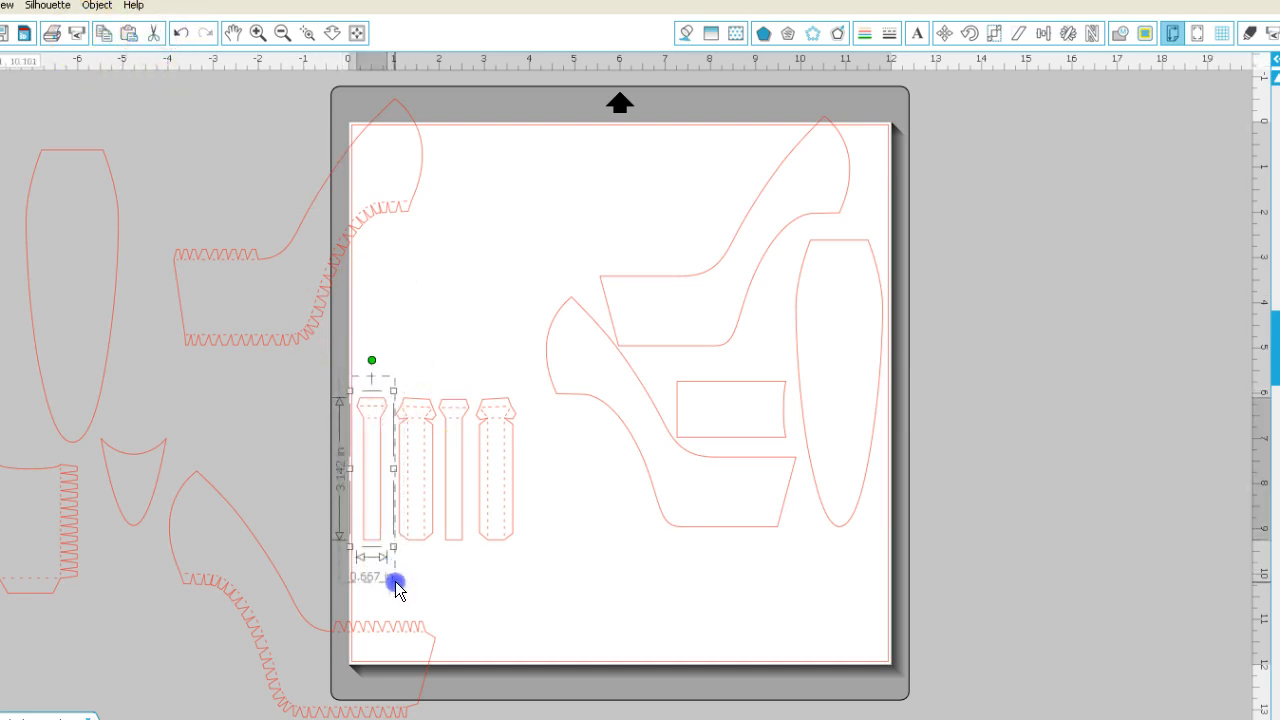
{"action": "right_click", "coordinate": [371, 530]}
{"action": "left_click", "coordinate": [308, 389]}
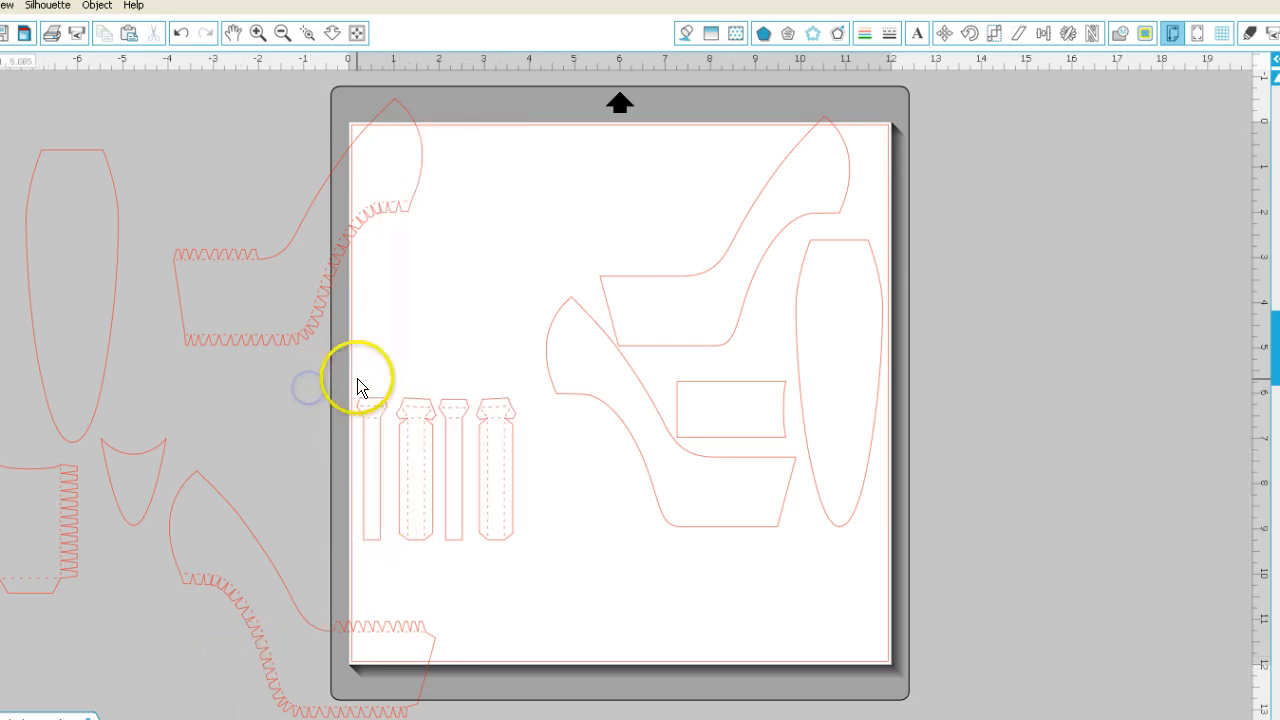
Group all four heel strips into one object and move them up on the page.
{"action": "left_click_drag", "start_coordinate": [353, 362], "coordinate": [553, 570]}
{"action": "right_click", "coordinate": [481, 506]}
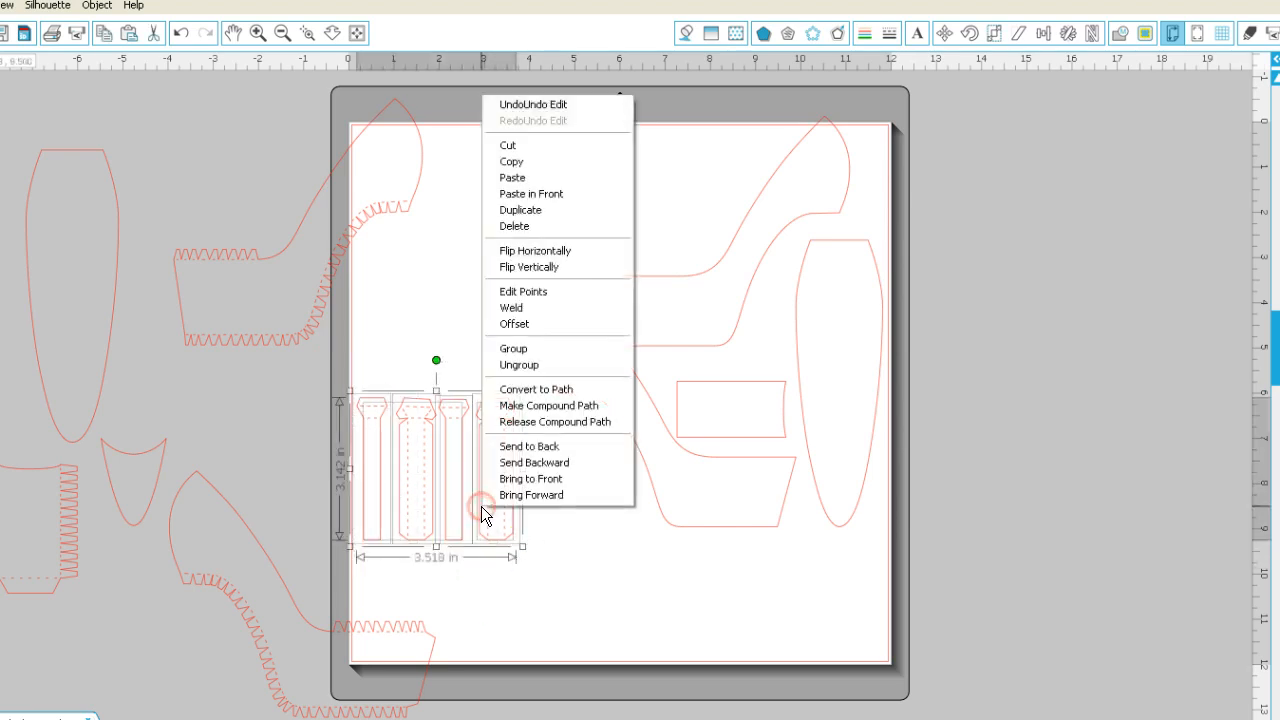
{"action": "left_click", "coordinate": [522, 348]}
{"action": "left_click_drag", "start_coordinate": [435, 430], "coordinate": [549, 466]}
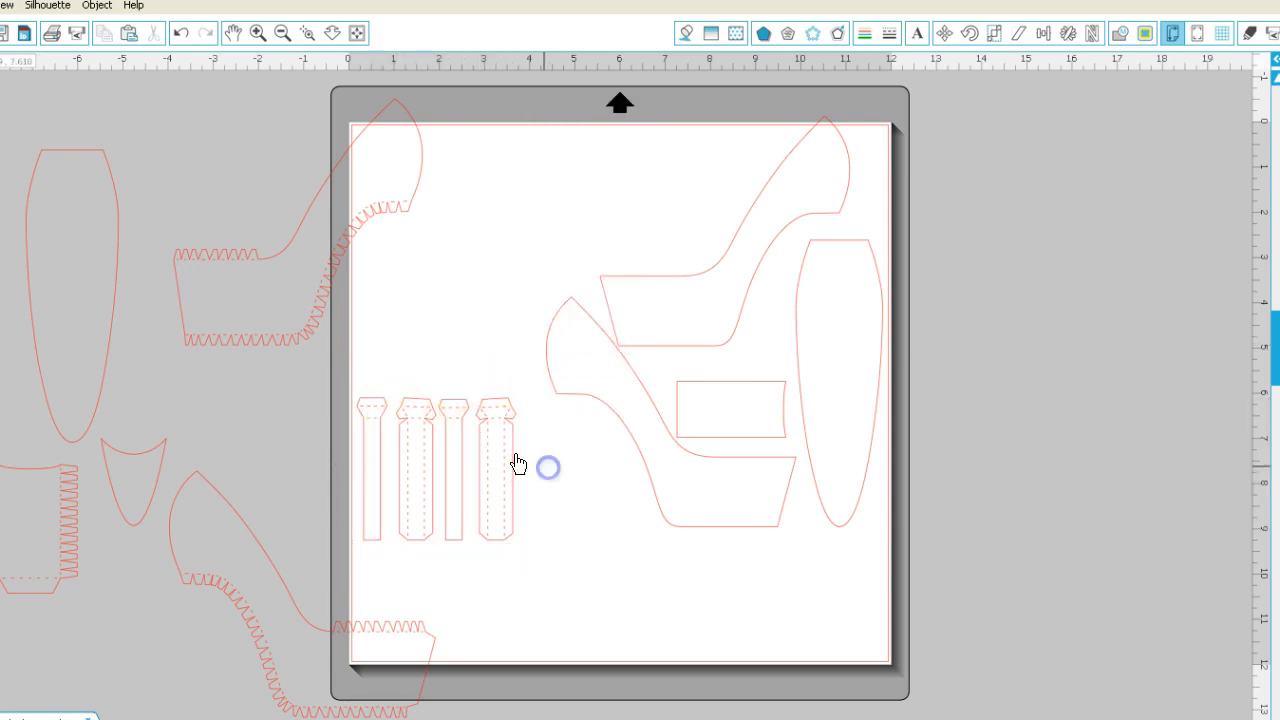
{"action": "left_click_drag", "start_coordinate": [380, 409], "coordinate": [380, 337]}
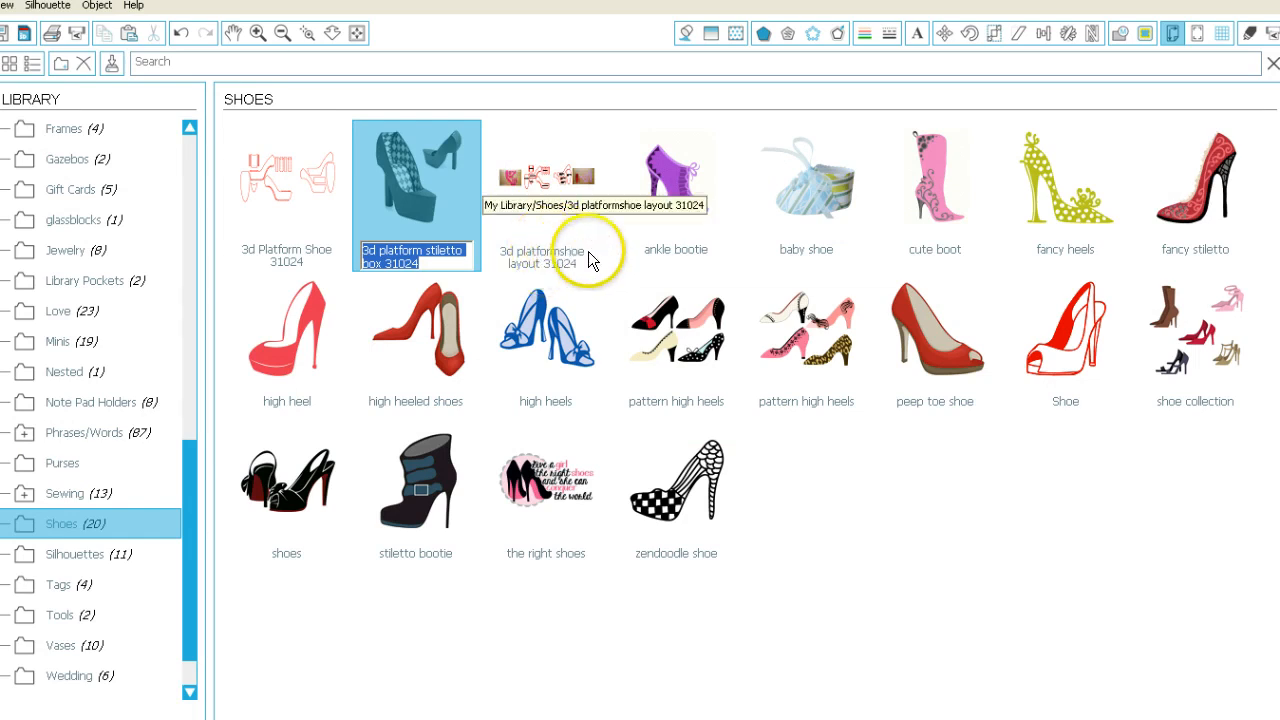
Open the "3d platformshoe layout 31024" design from the Shoes library folder in a new, separate document.
{"action": "double_click", "coordinate": [558, 255]}
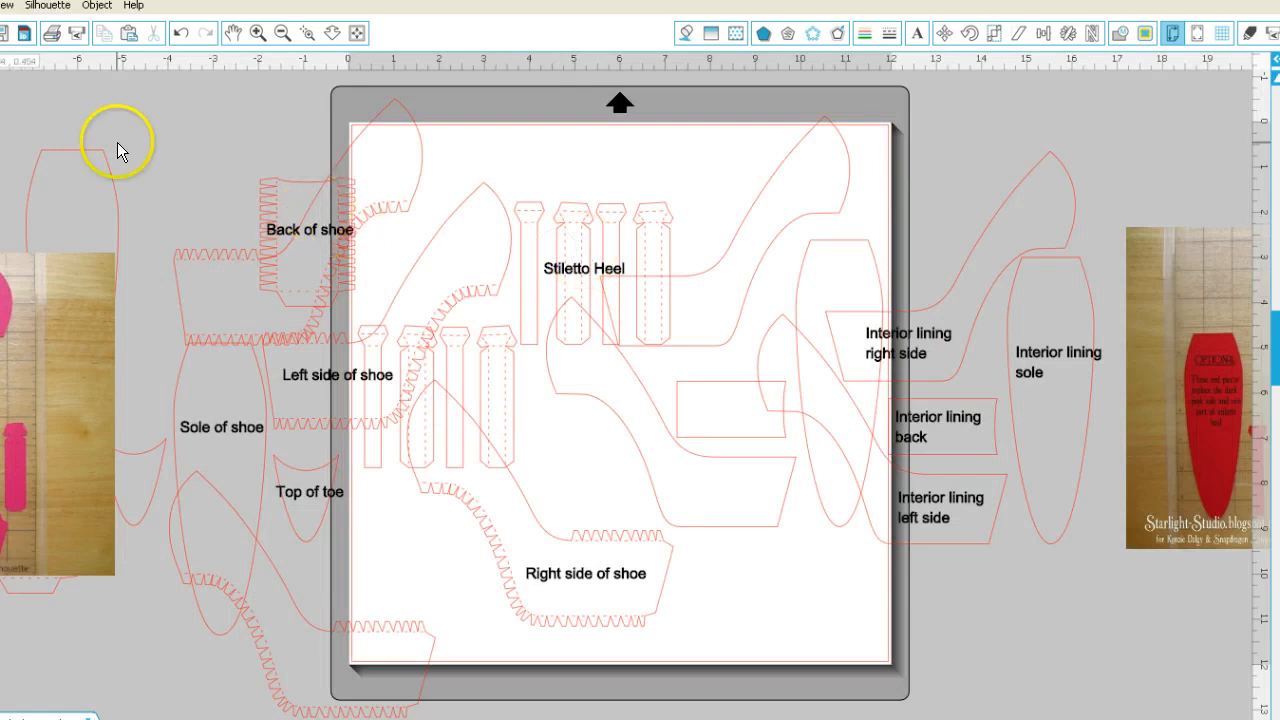
{"action": "left_click", "coordinate": [180, 34]}
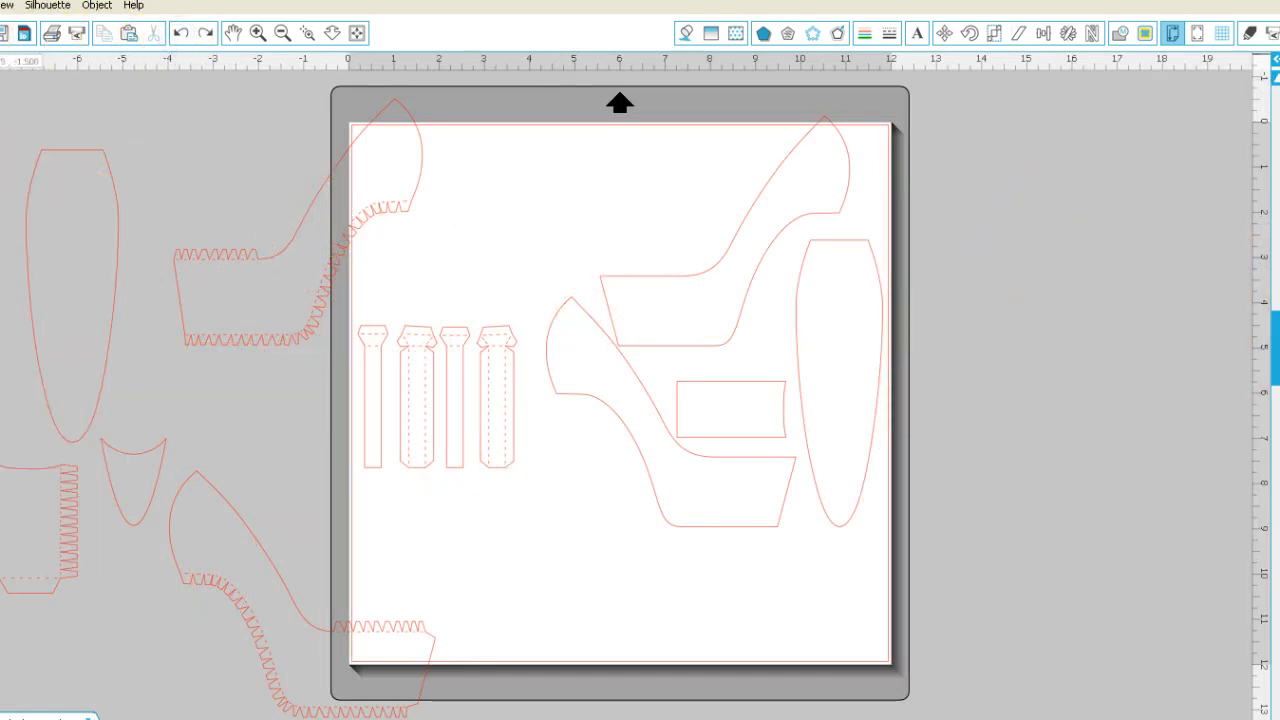
{"action": "key", "text": "ctrl+n"}
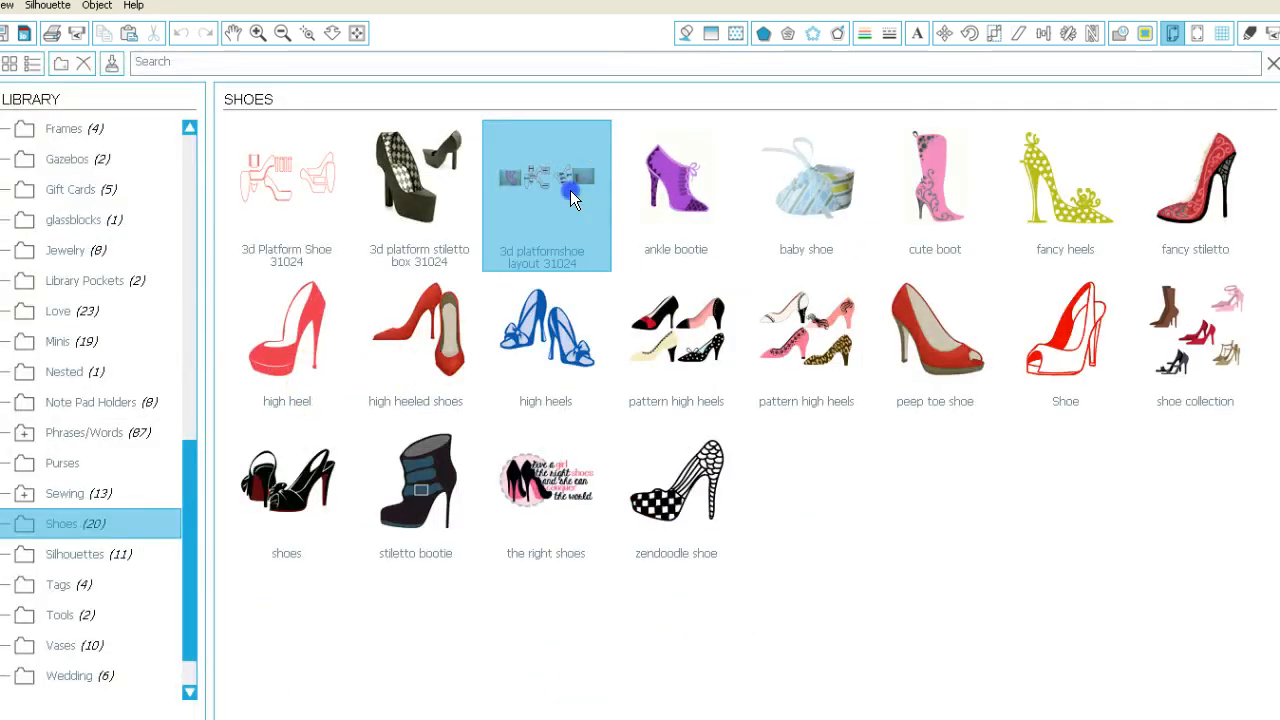
{"action": "double_click", "coordinate": [570, 190]}
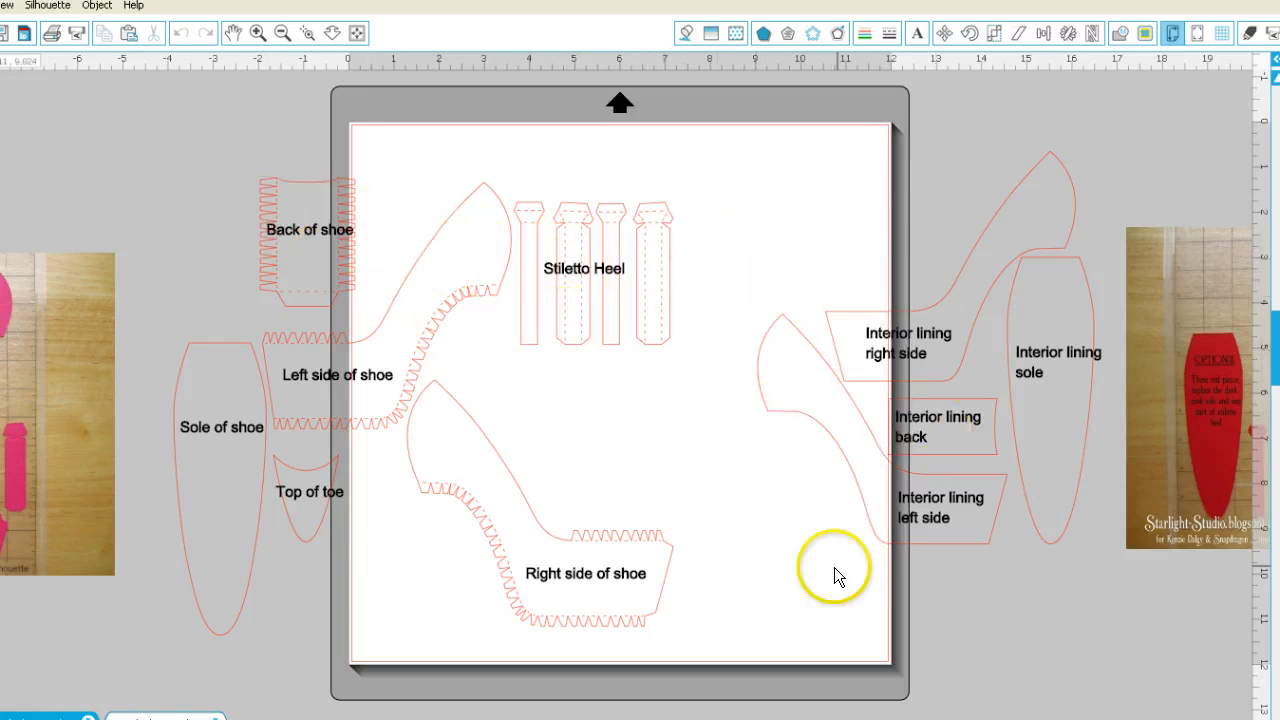
Examine the labeled interior lining pieces and the reference photo beside them in the layout.
{"action": "scroll", "coordinate": [640, 400], "scroll_direction": "right", "scroll_amount": 10}
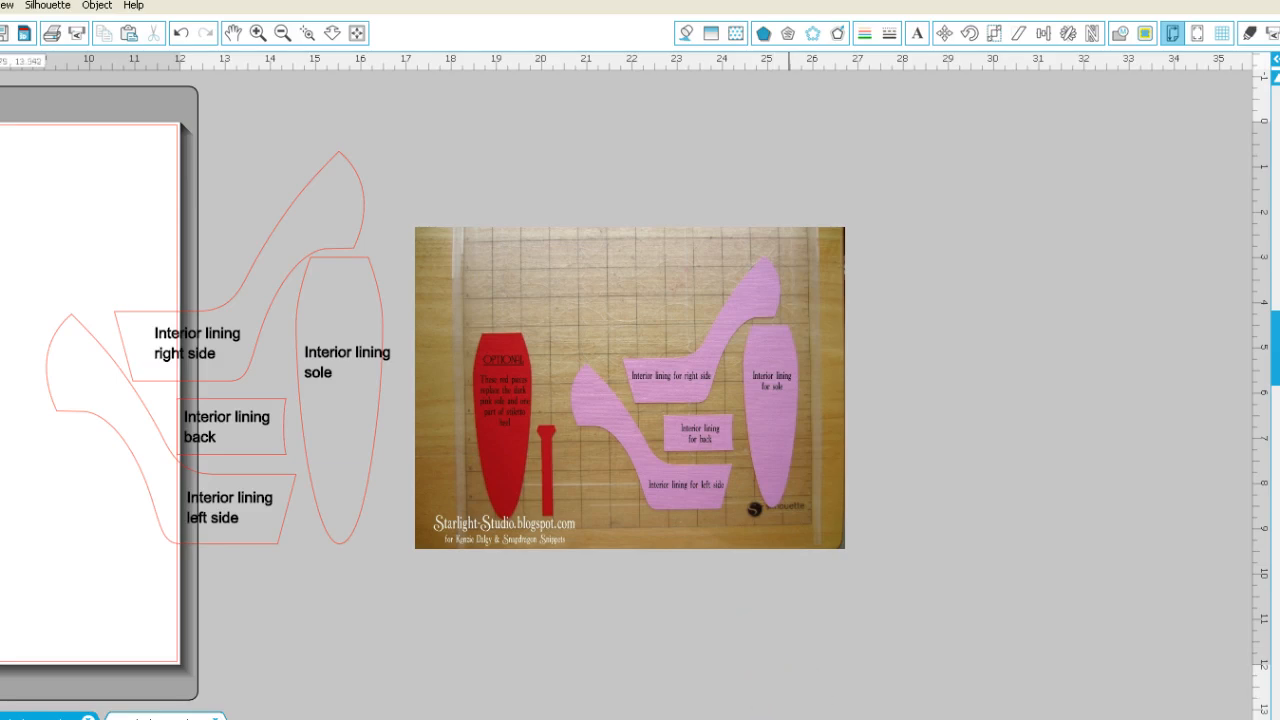
{"action": "scroll", "coordinate": [528, 714], "scroll_direction": "left", "scroll_amount": 7}
{"action": "scroll", "coordinate": [490, 712], "scroll_direction": "left", "scroll_amount": 6}
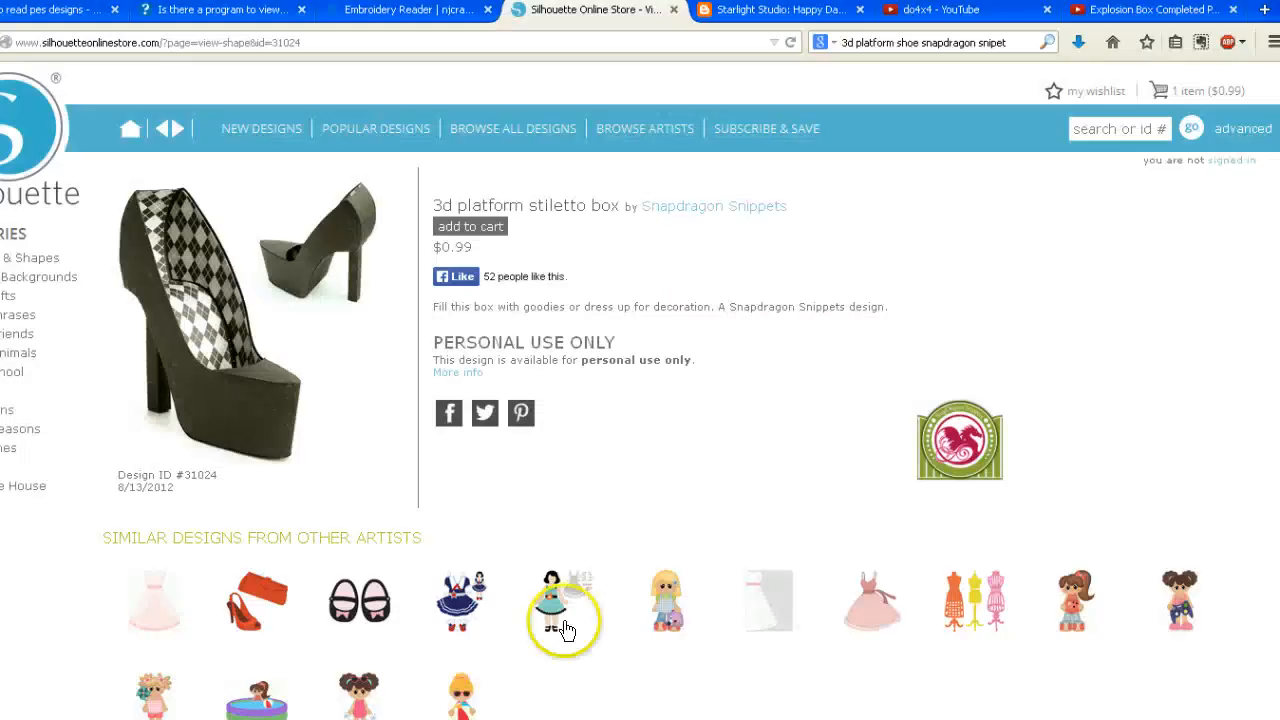
Switch to the web browser and view the piece photos in the Starlight Studio post "Happy Dancing in Stilettos!".
{"action": "left_click", "coordinate": [760, 14]}
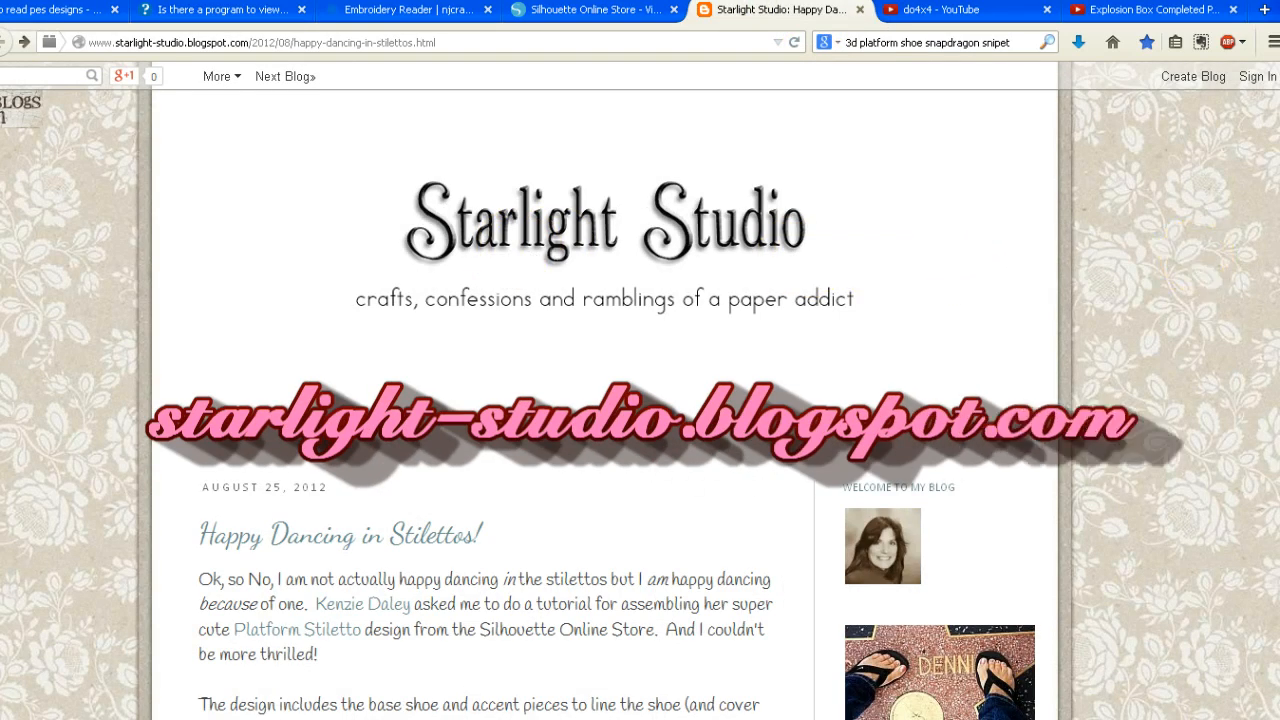
{"action": "scroll", "coordinate": [605, 400], "scroll_direction": "down", "scroll_amount": 6}
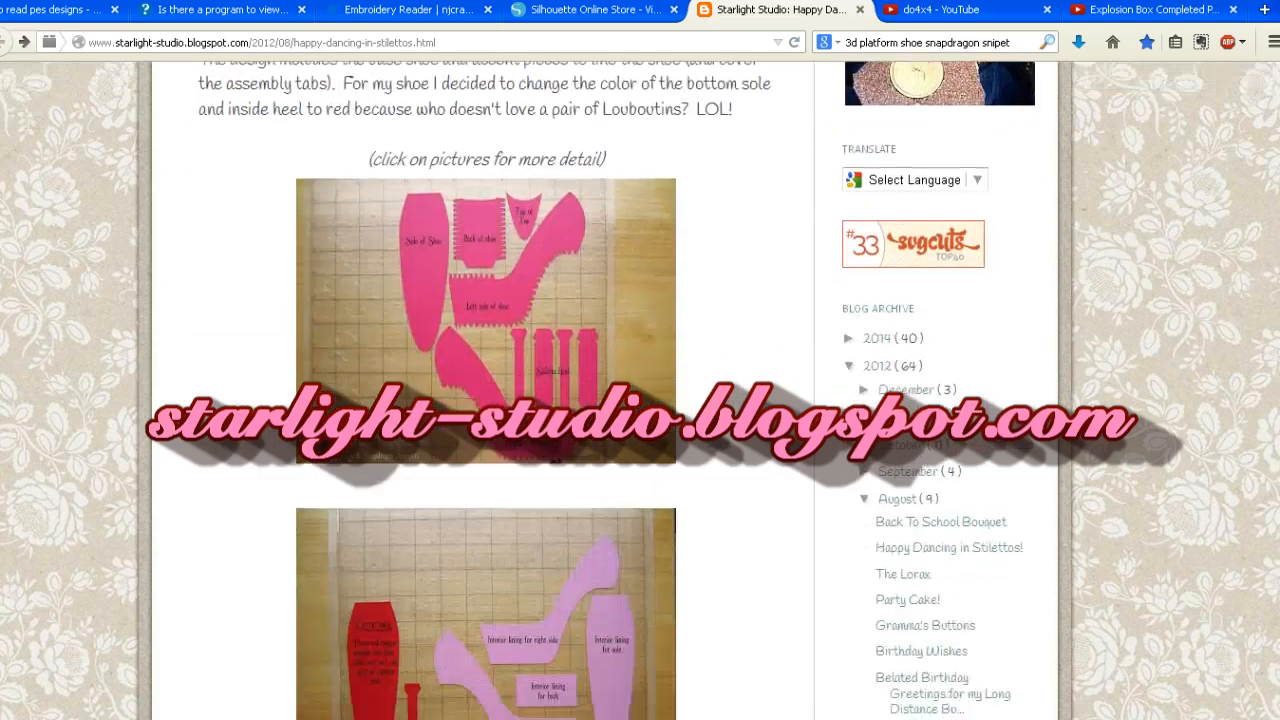
{"action": "scroll", "coordinate": [605, 400], "scroll_direction": "down", "scroll_amount": 1}
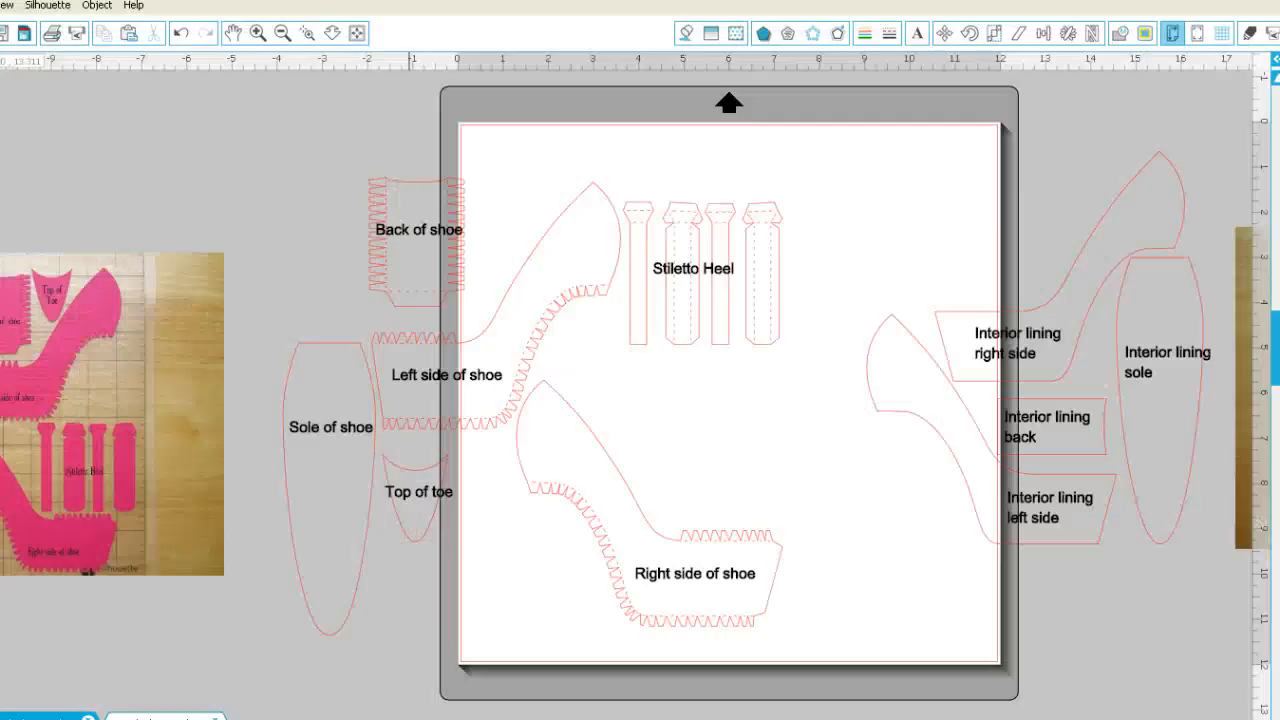
Compare the labeled shoe and lining pieces in the Silhouette Studio layout with the blog's photos of the cut pieces.
{"action": "scroll", "coordinate": [506, 707], "scroll_direction": "left", "scroll_amount": 3}
{"action": "scroll", "coordinate": [443, 543], "scroll_direction": "left", "scroll_amount": 2}
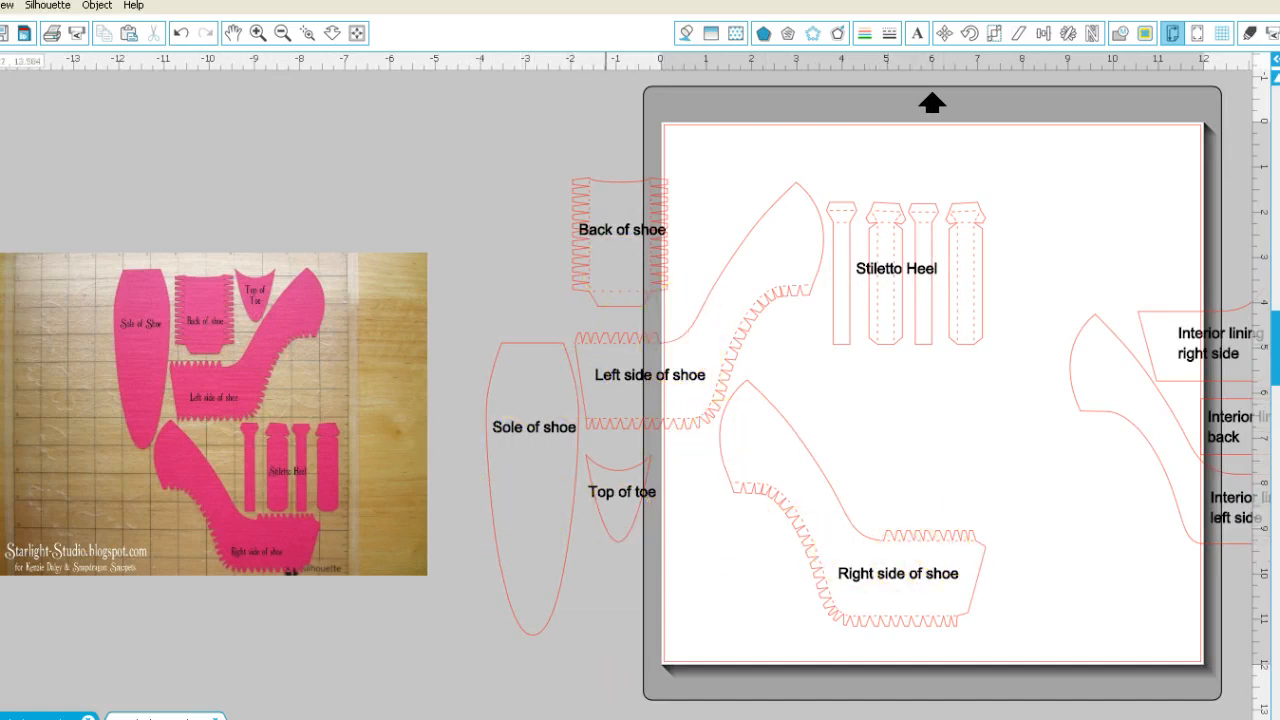
{"action": "key", "text": "alt+Tab"}
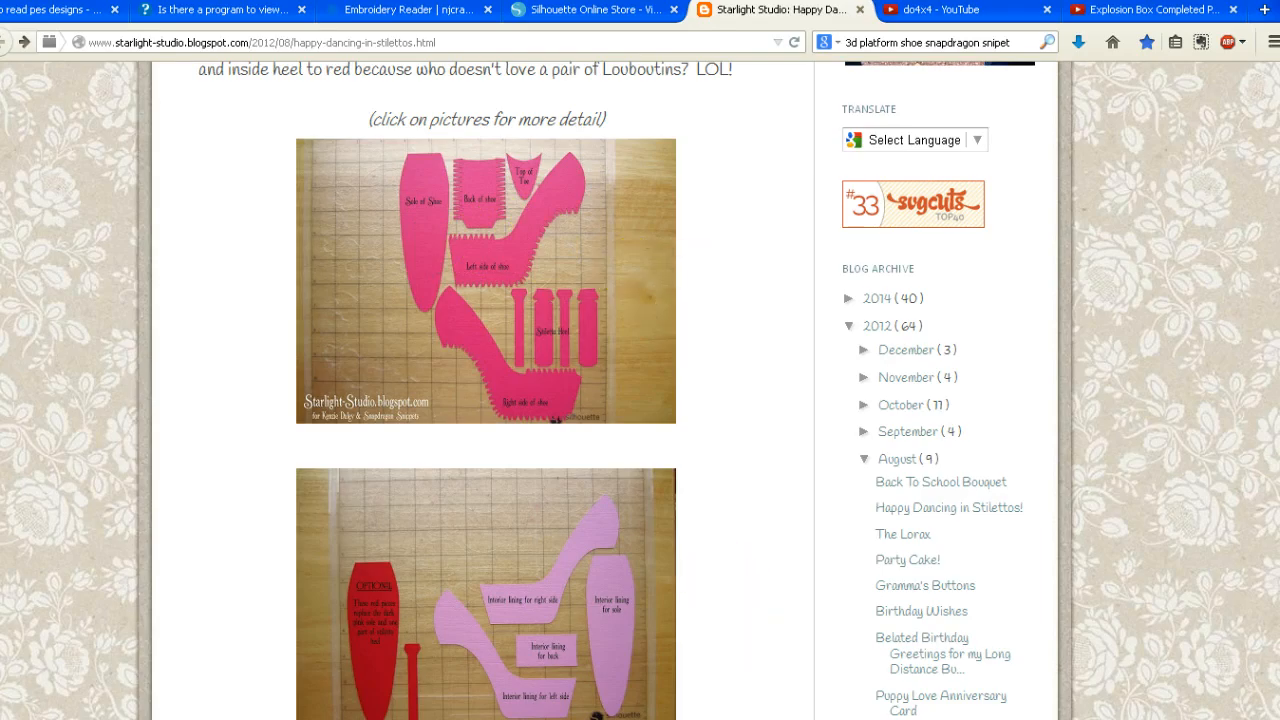
{"action": "left_click", "coordinate": [724, 719]}
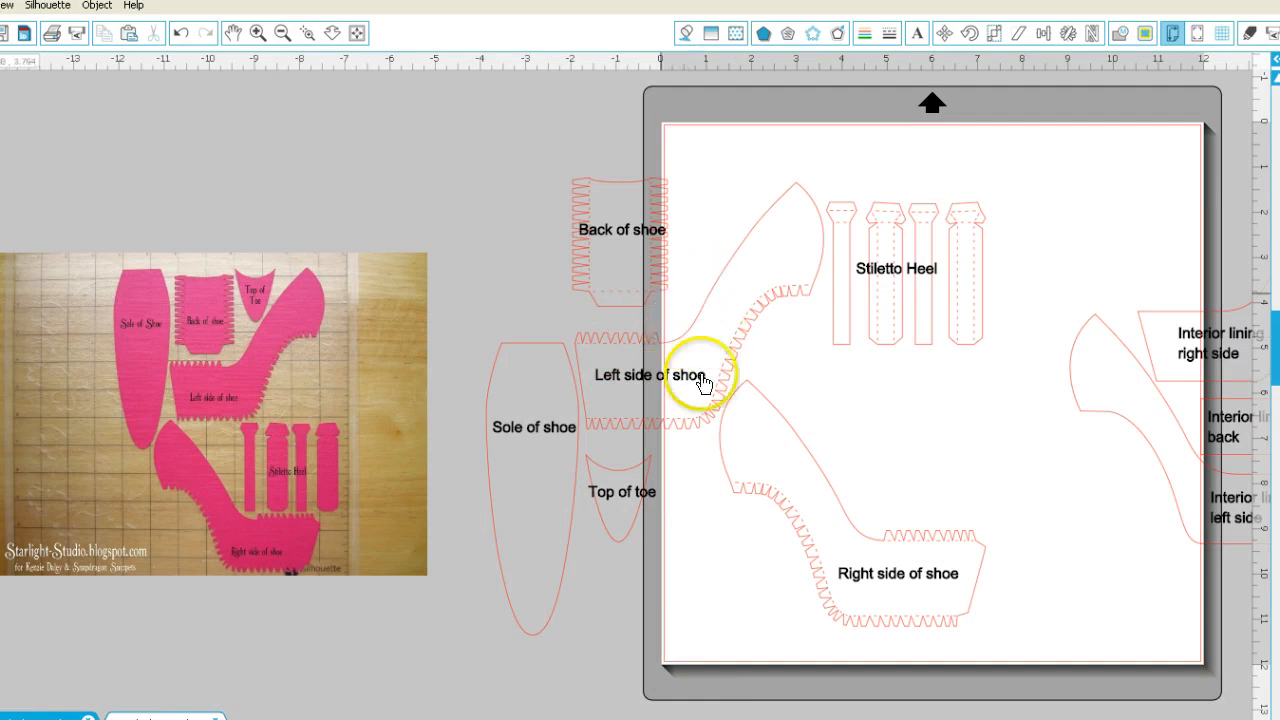
{"action": "scroll", "coordinate": [770, 712], "scroll_direction": "right", "scroll_amount": 5}
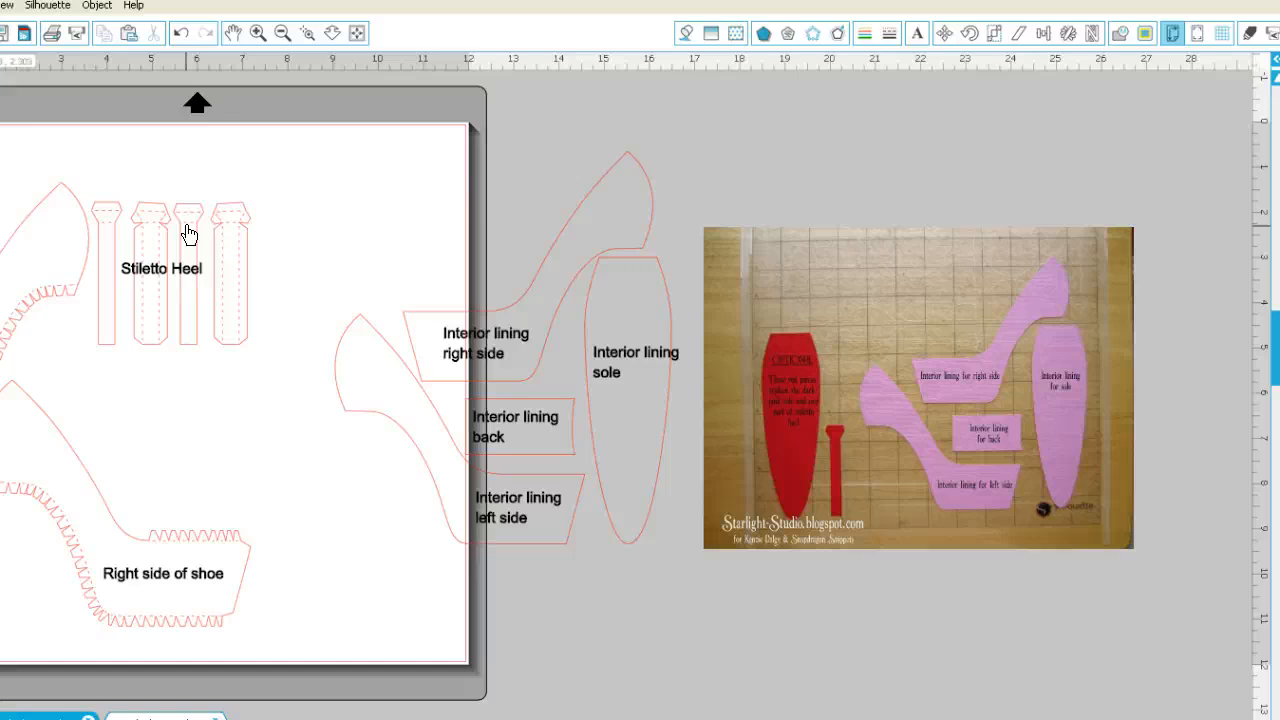
Review the blog's photo instructions for gluing the shoe sides and folding the tabs, and return to the labeled layout in Silhouette Studio.
{"action": "left_click", "coordinate": [137, 571]}
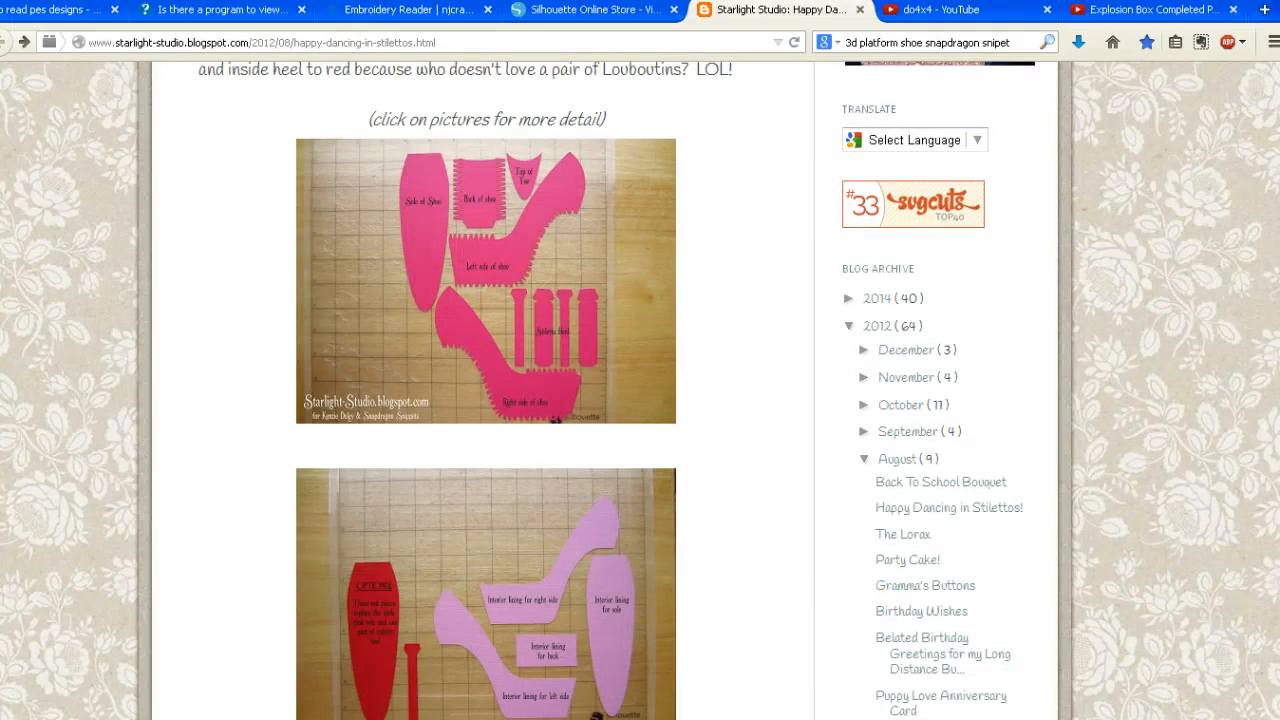
{"action": "scroll", "coordinate": [485, 400], "scroll_direction": "up", "scroll_amount": 10}
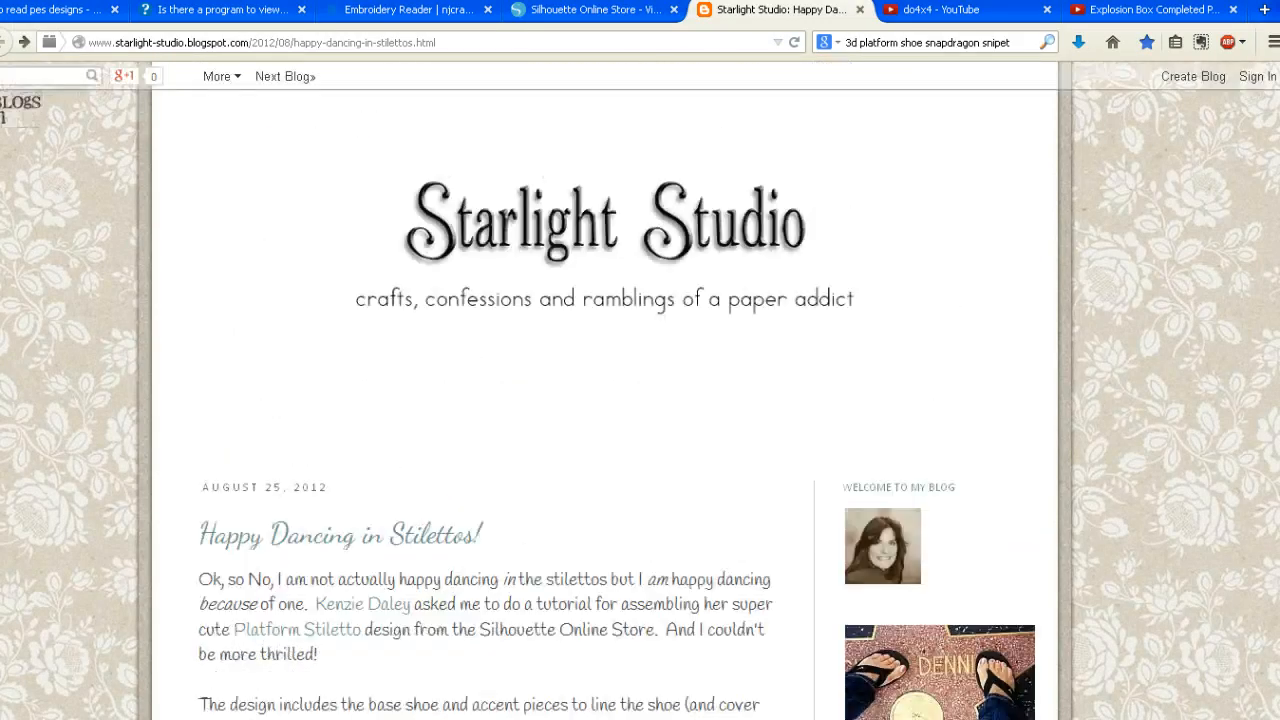
{"action": "scroll", "coordinate": [485, 400], "scroll_direction": "down", "scroll_amount": 13}
{"action": "scroll", "coordinate": [485, 400], "scroll_direction": "down", "scroll_amount": 5}
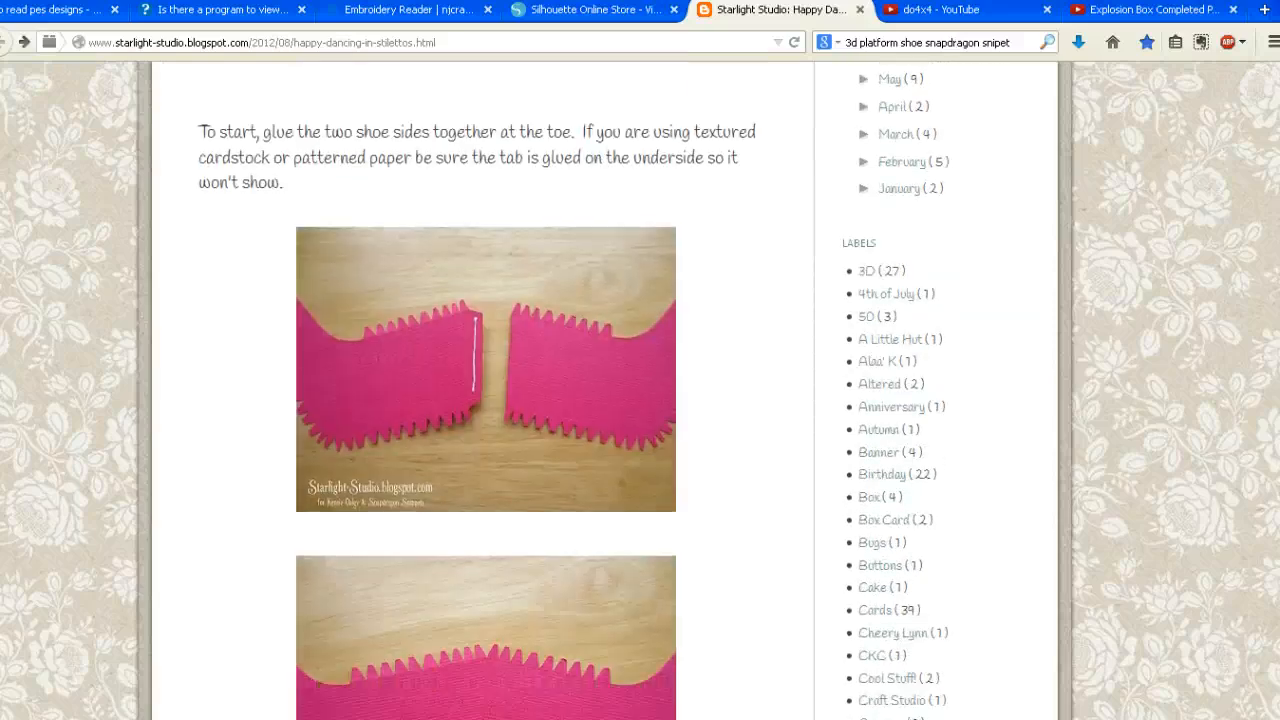
{"action": "scroll", "coordinate": [485, 400], "scroll_direction": "down", "scroll_amount": 3}
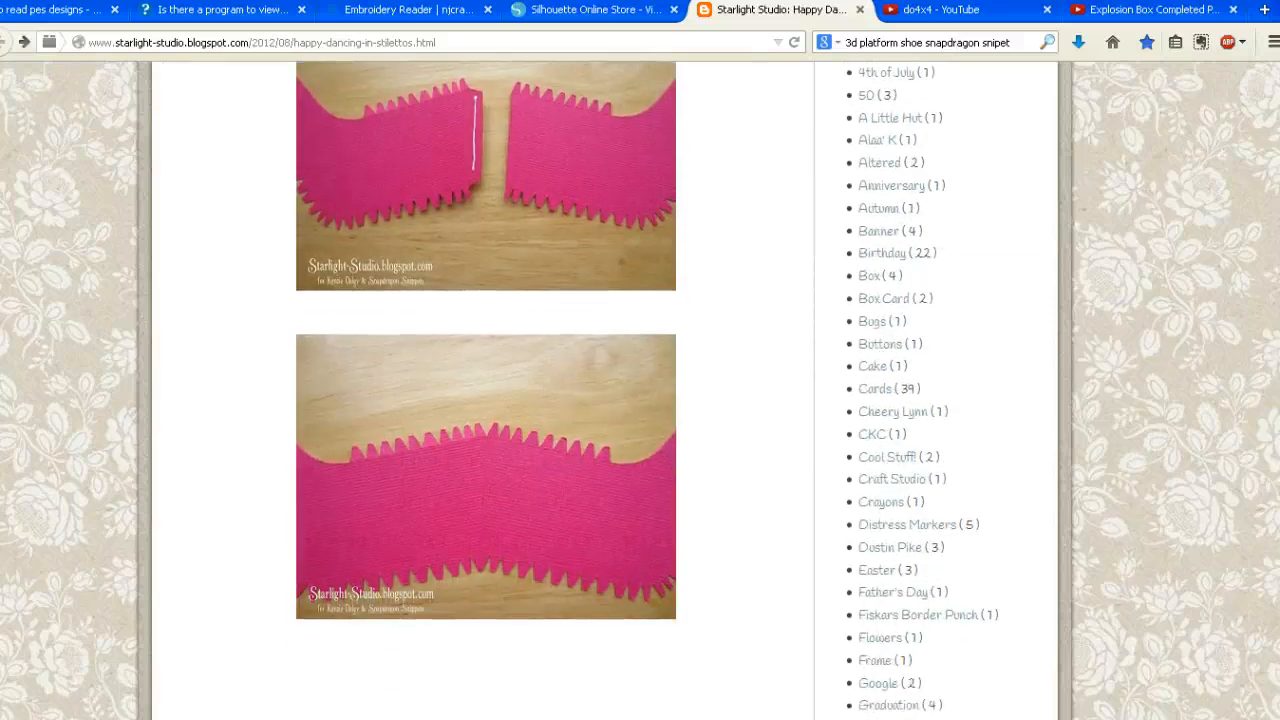
{"action": "scroll", "coordinate": [485, 400], "scroll_direction": "down", "scroll_amount": 3}
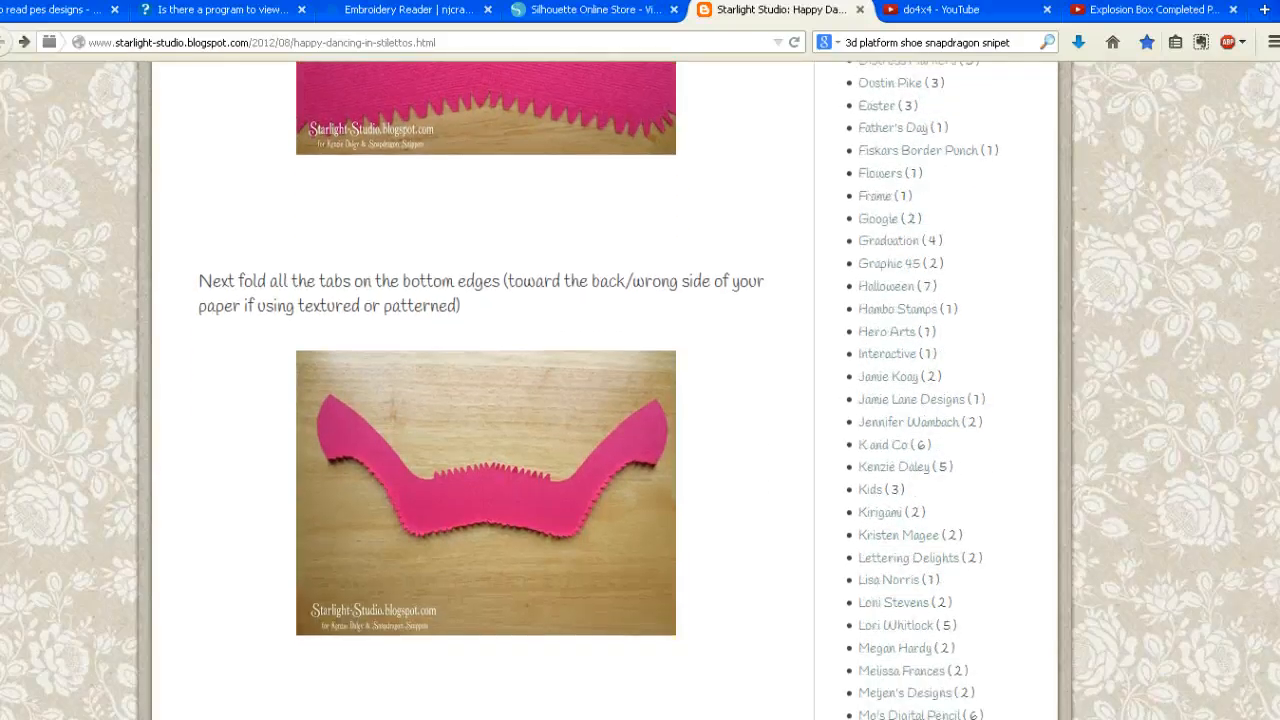
{"action": "scroll", "coordinate": [485, 400], "scroll_direction": "down", "scroll_amount": 1}
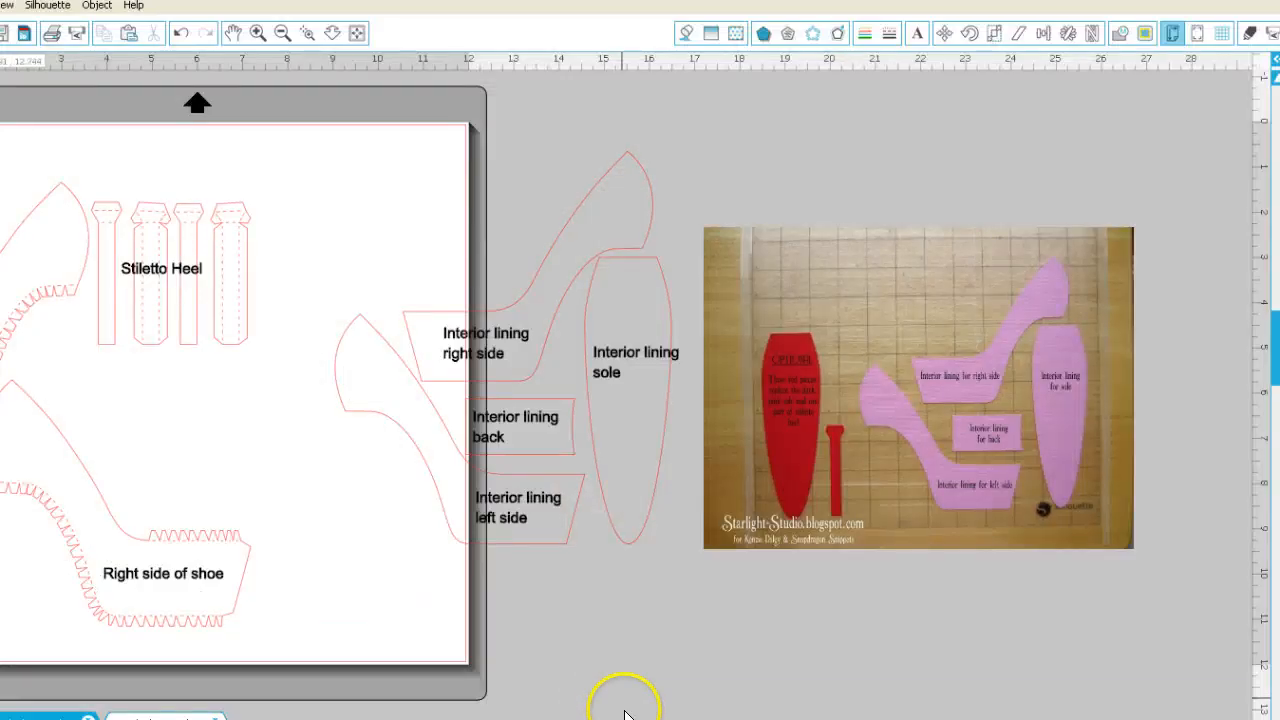
{"action": "left_click_drag", "start_coordinate": [636, 719], "coordinate": [587, 719]}
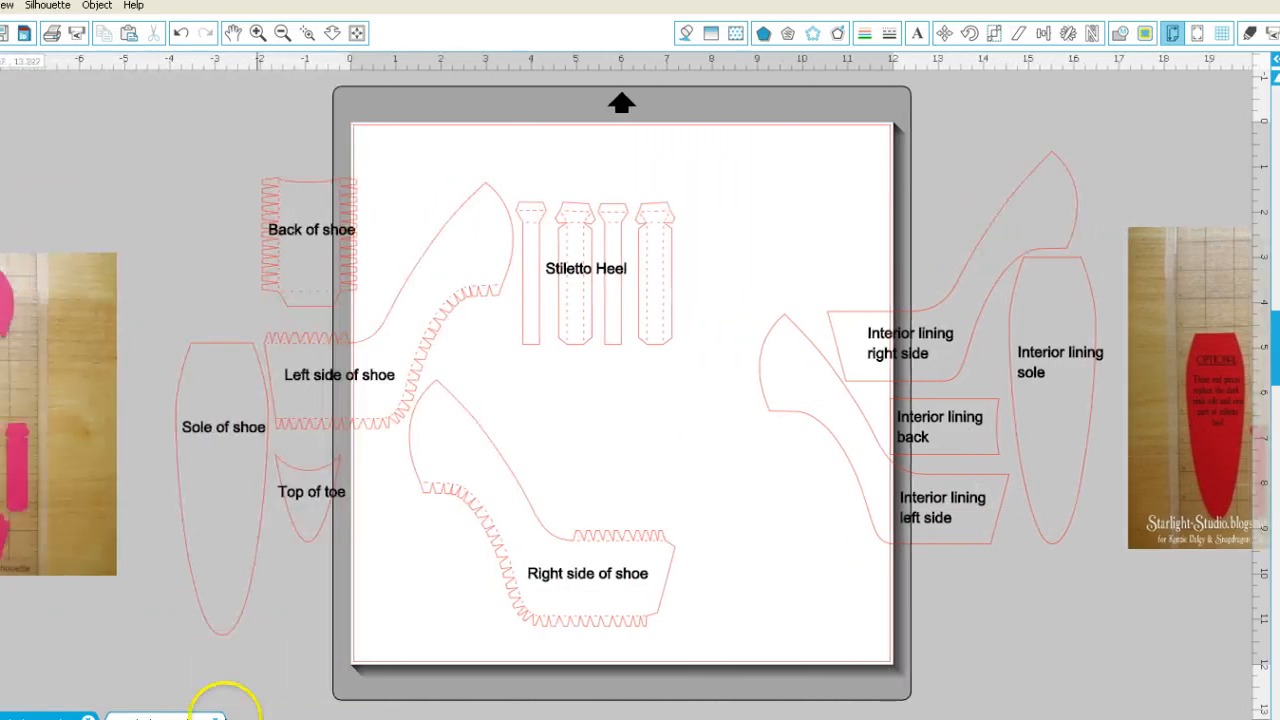